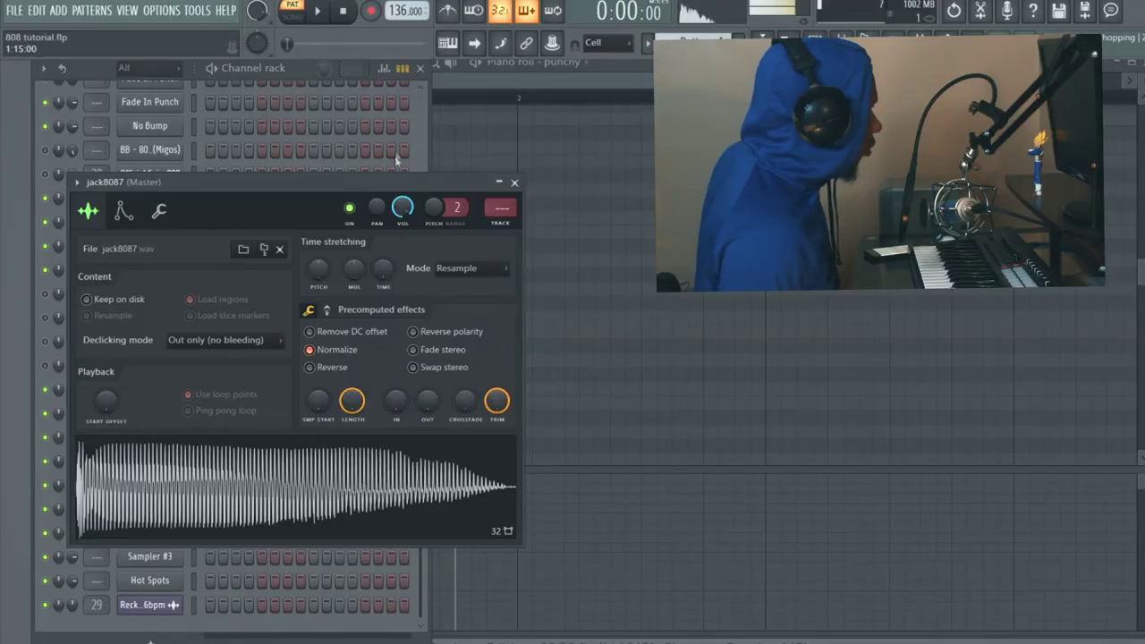
# Place C5 notes in the second punchy channel's piano roll, on steps 1, 7 and 13 of bar 1 and steps 5 and 11 of bar 2.
pyautogui.click(418, 132)
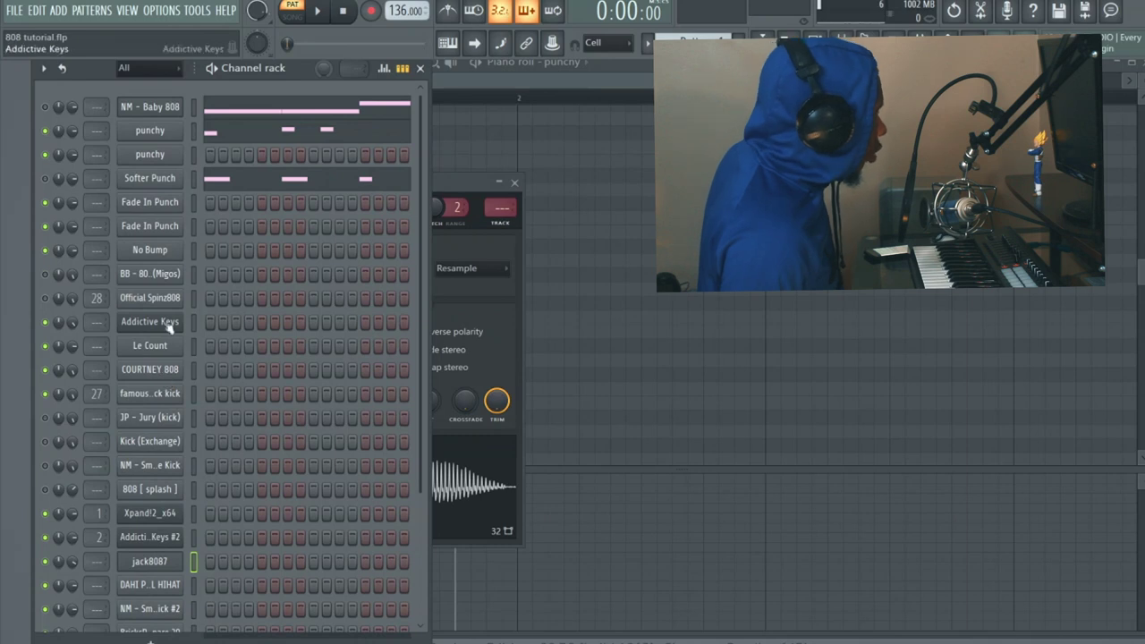
pyautogui.click(150, 298)
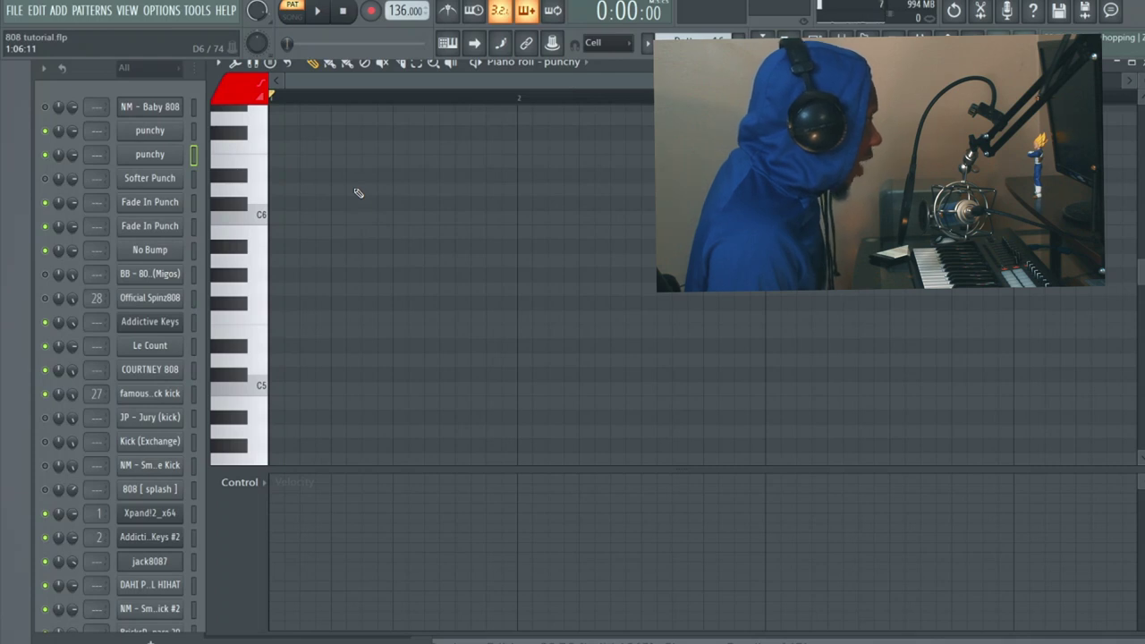
pyautogui.click(277, 392)
pyautogui.click(274, 389)
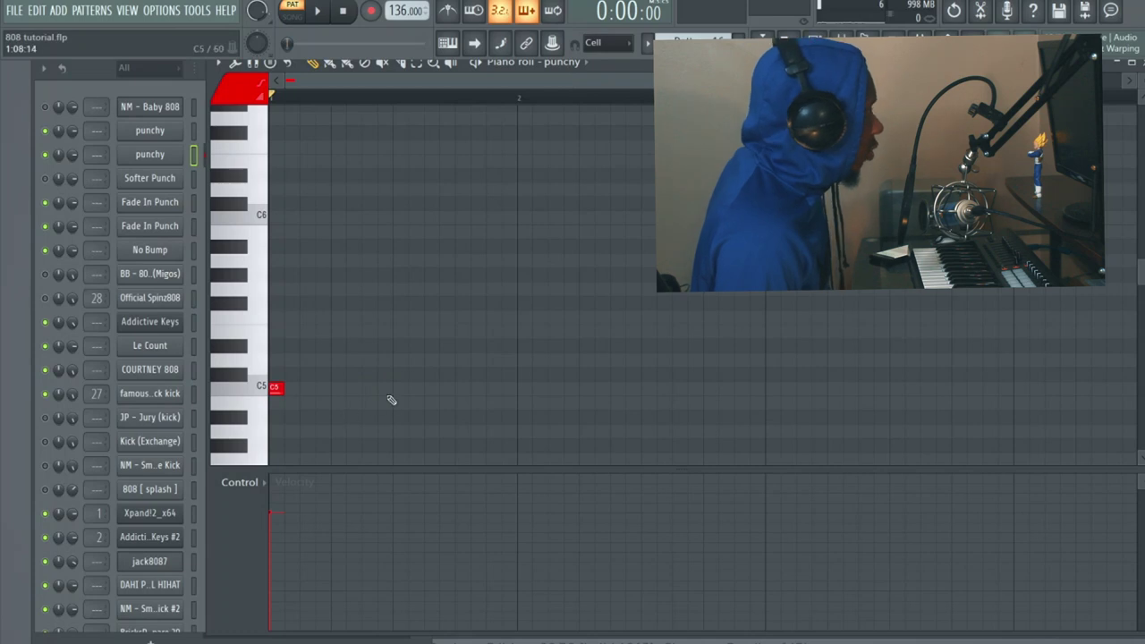
pyautogui.click(462, 388)
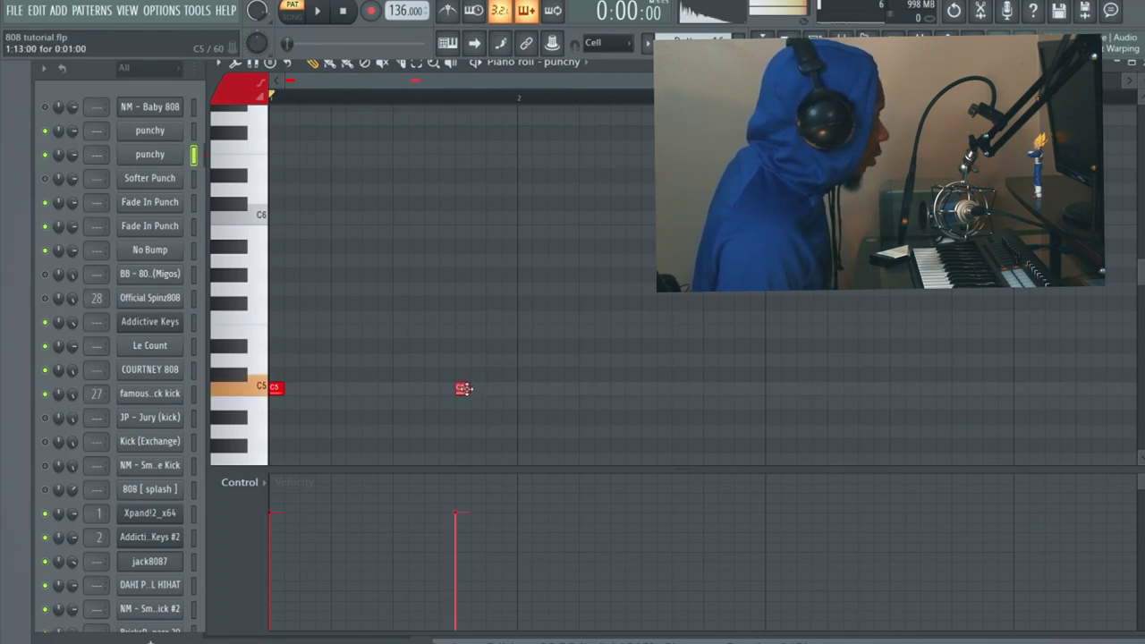
pyautogui.click(585, 387)
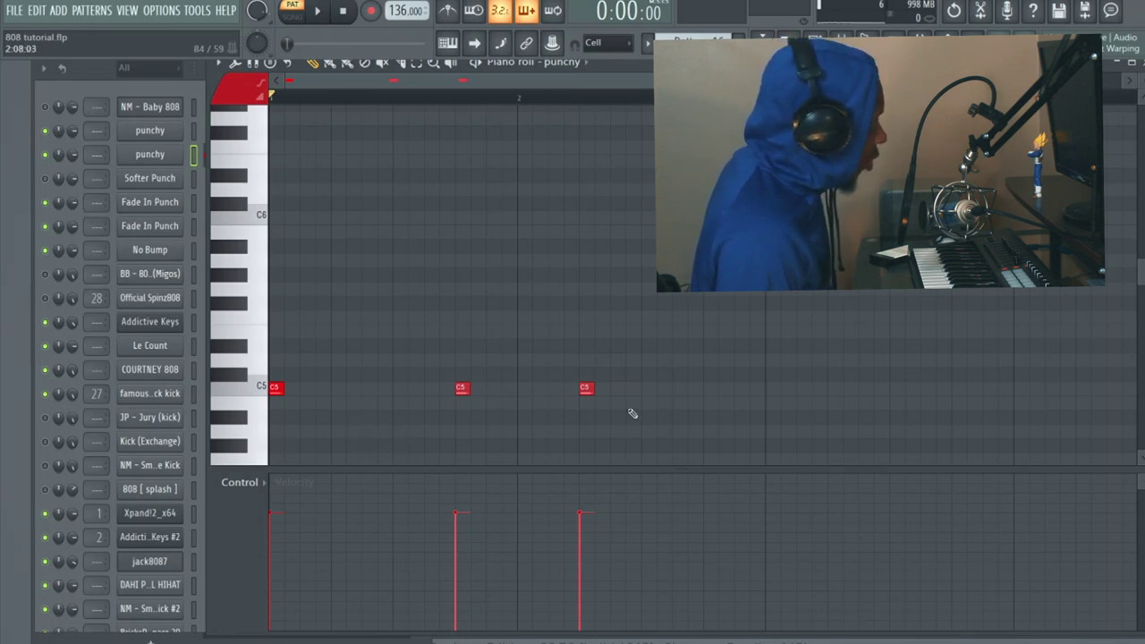
pyautogui.hotkey('ctrl', 'v')
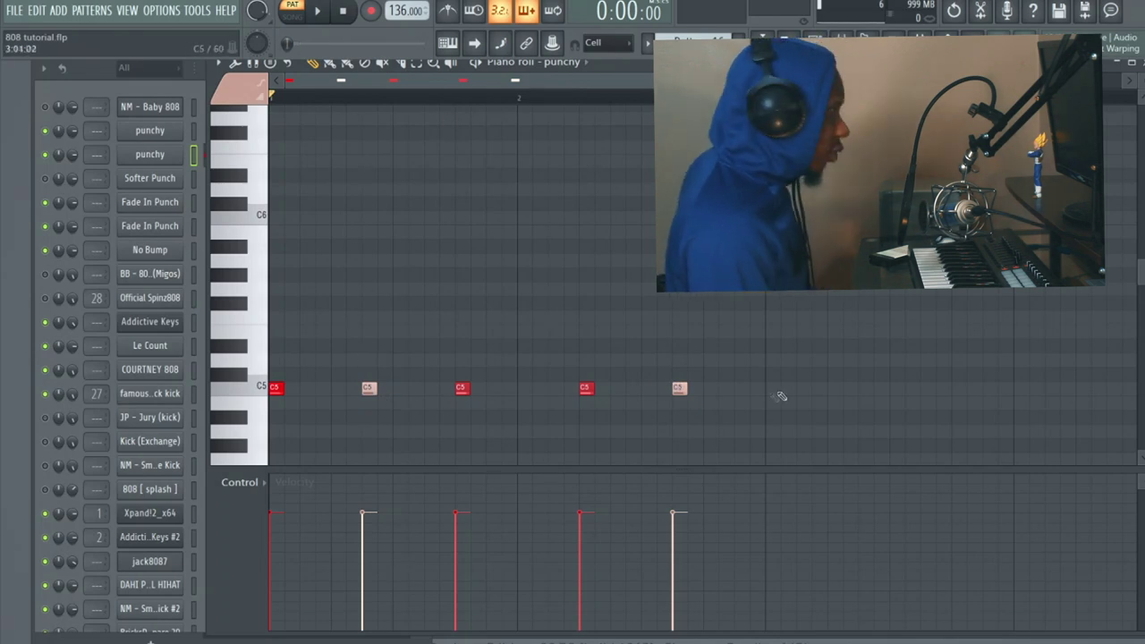
# Play the C5 punchy pattern from the start and stop it to check how the hits overlap.
pyautogui.click(320, 10)
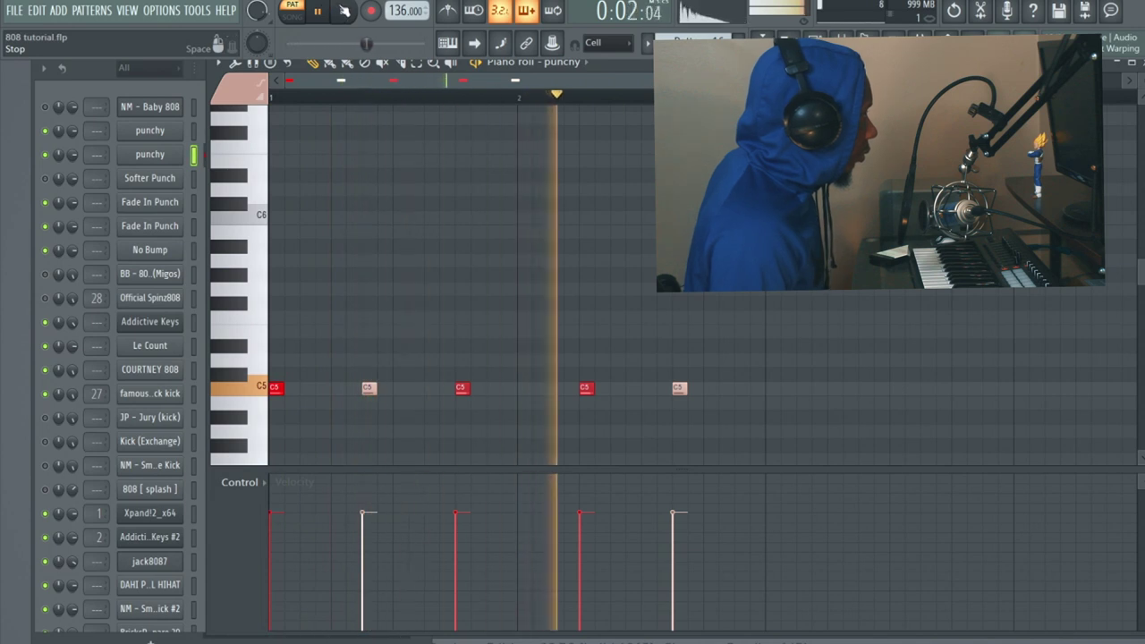
pyautogui.click(344, 10)
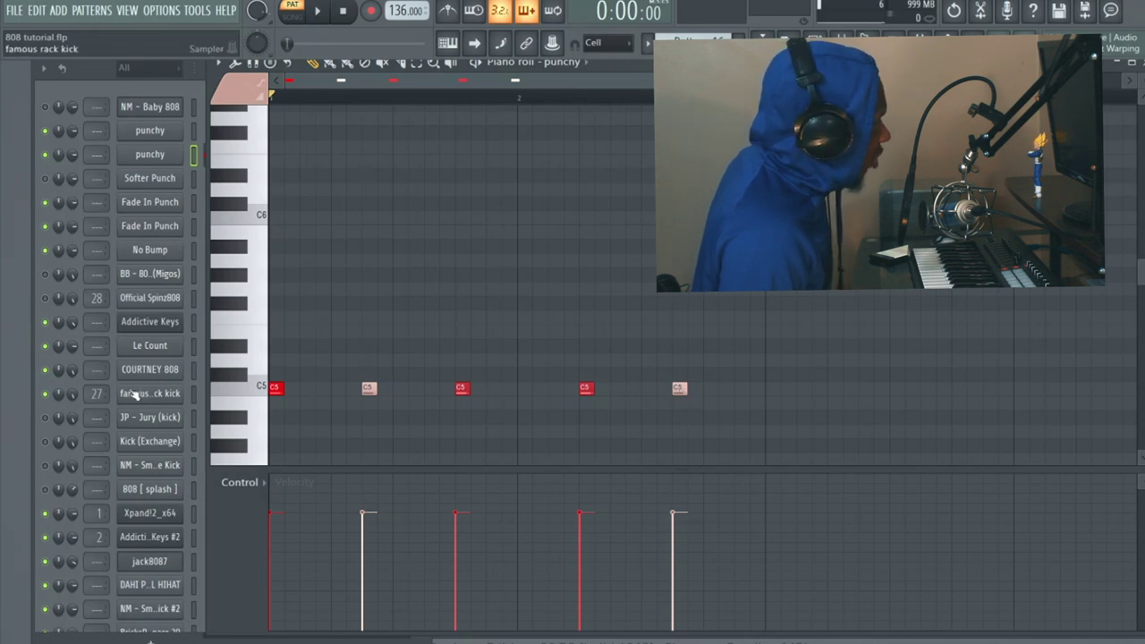
pyautogui.click(431, 388)
pyautogui.click(492, 387)
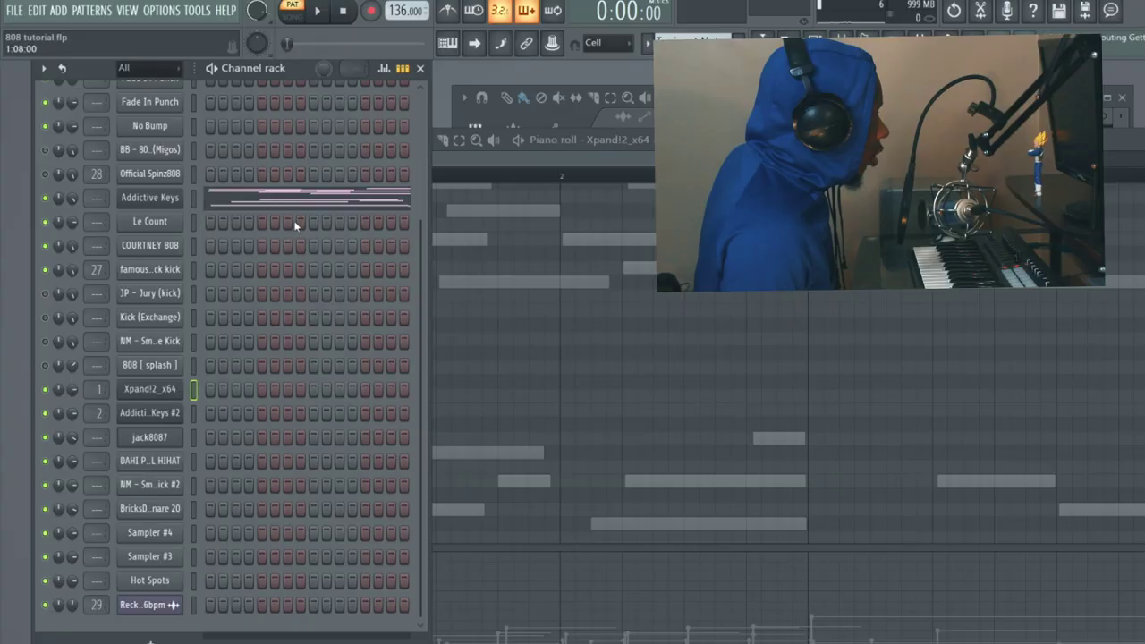
# Open the Addictive Keys melody in the piano roll and examine its lowest notes.
pyautogui.click(299, 197)
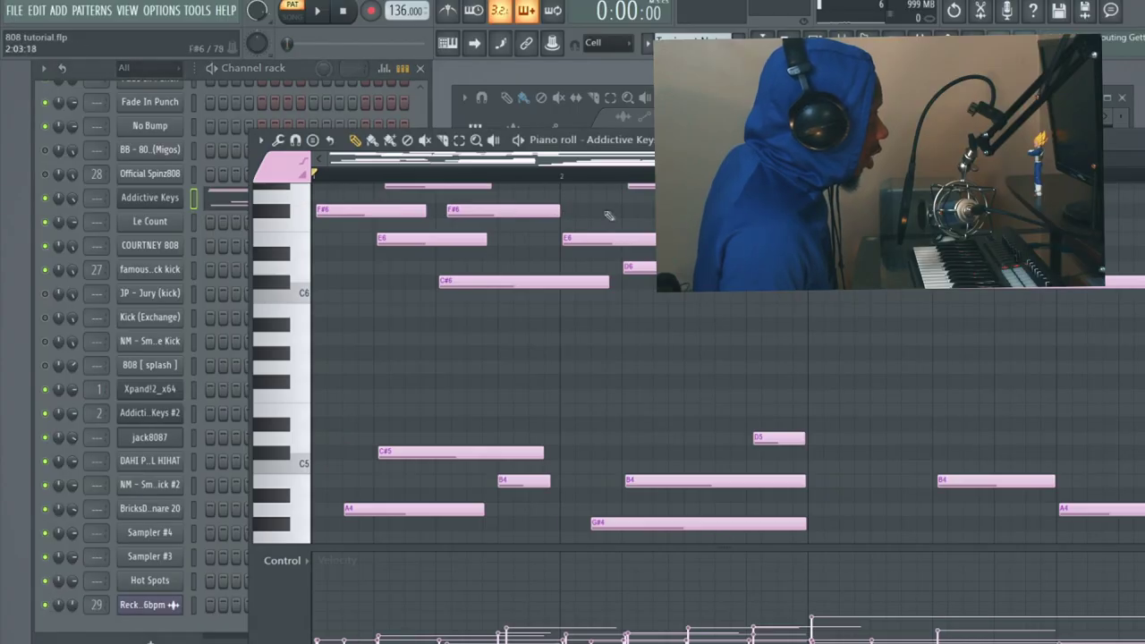
pyautogui.scroll(-3, 635, 246)
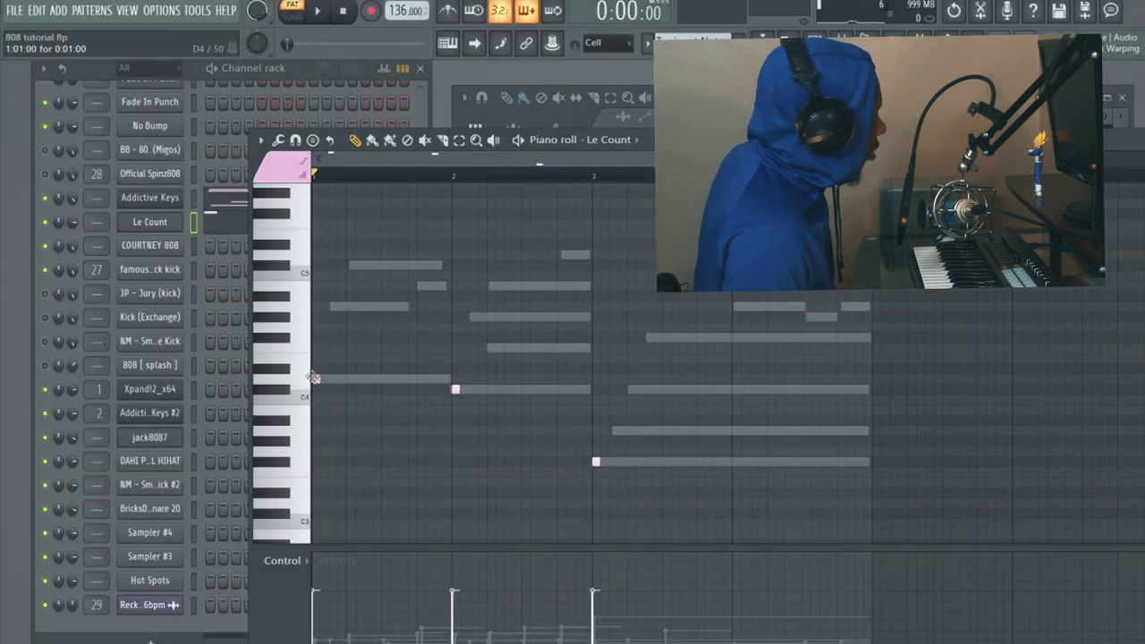
# Set the time-stretching time of the Le Count sampler channel to (none).
pyautogui.click(394, 432)
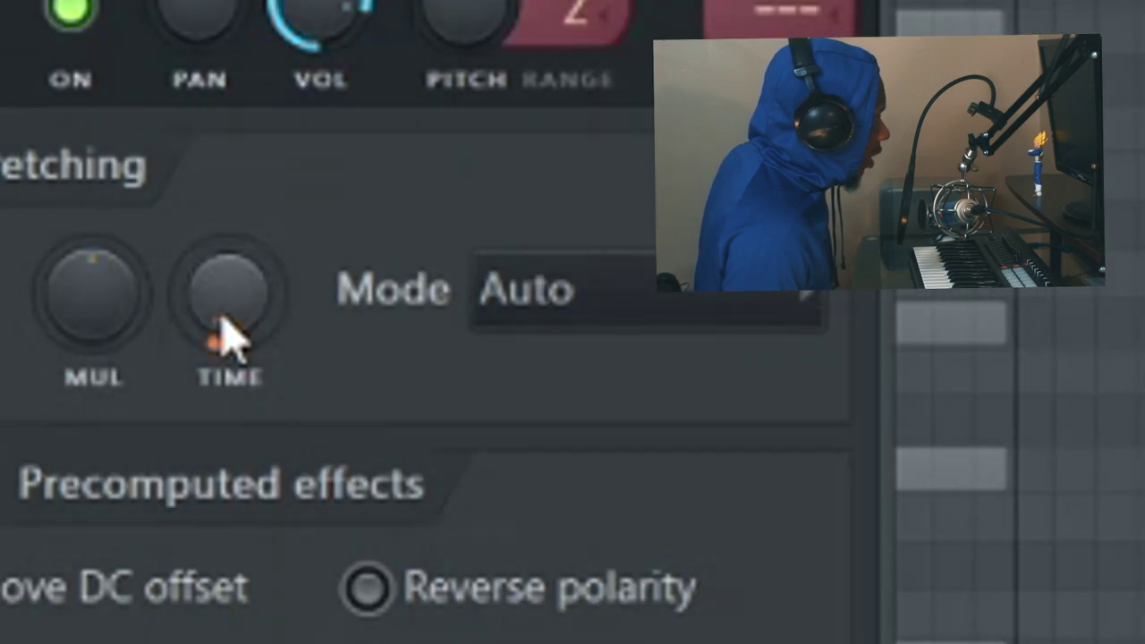
pyautogui.rightClick(224, 335)
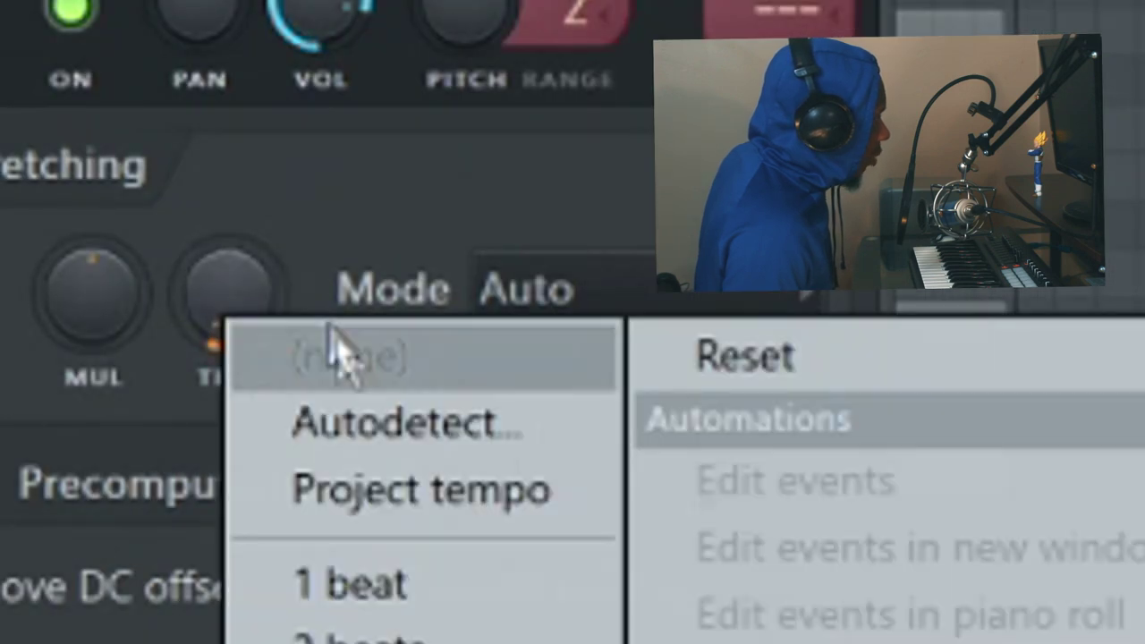
pyautogui.click(345, 363)
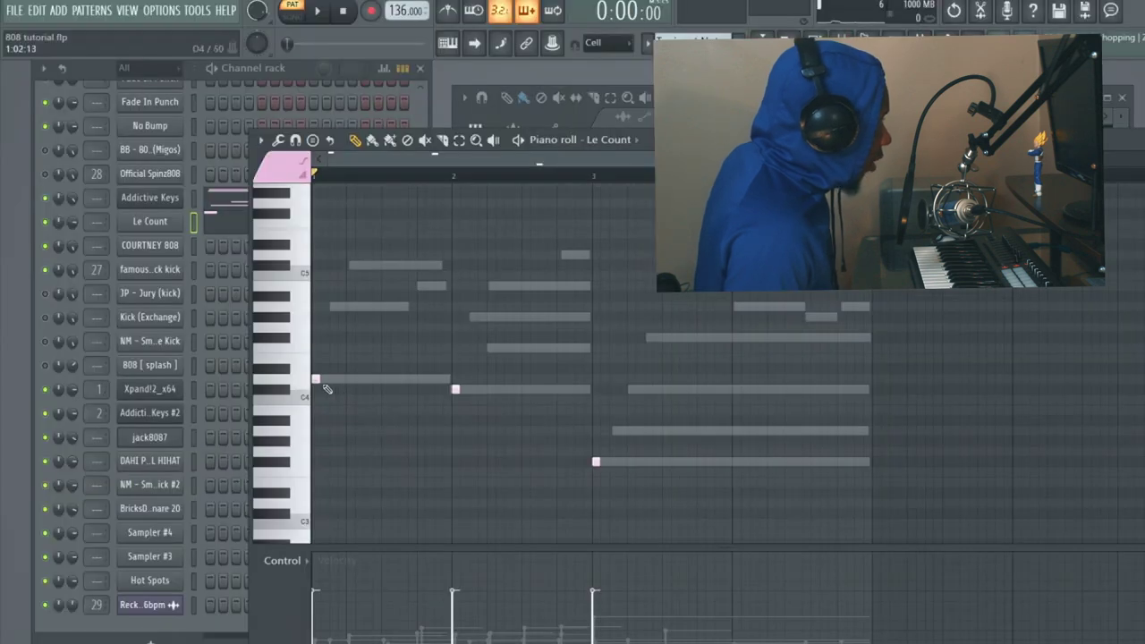
# Audition the Le Count bass notes, deleting and redrawing the D4 note in bar 1 and the C#4 note in bar 2.
pyautogui.click(455, 389)
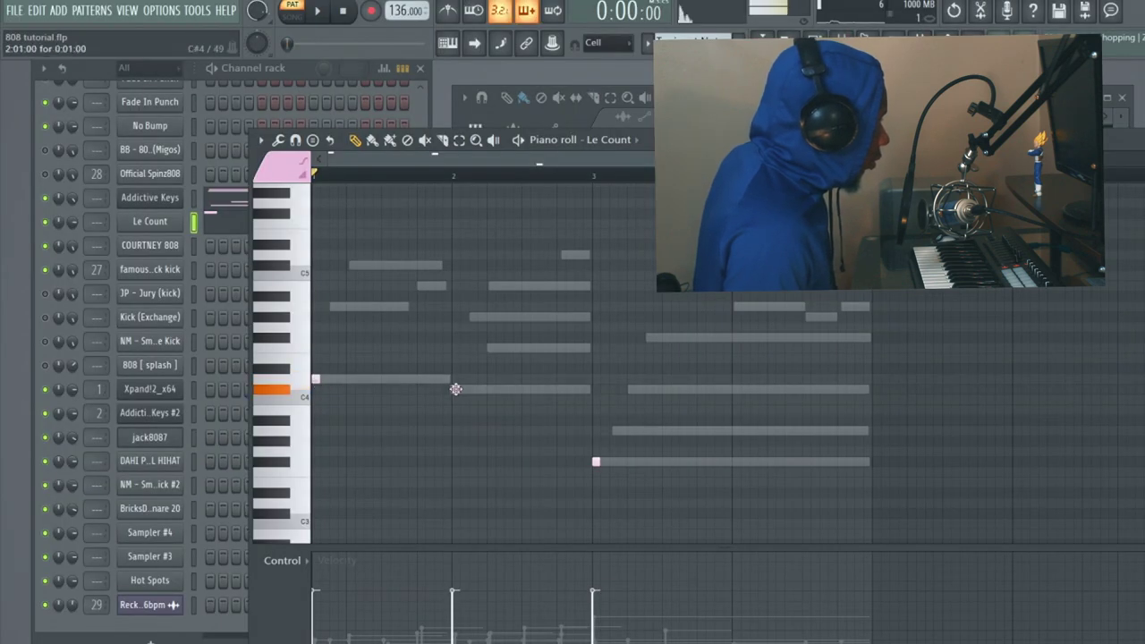
pyautogui.click(596, 461)
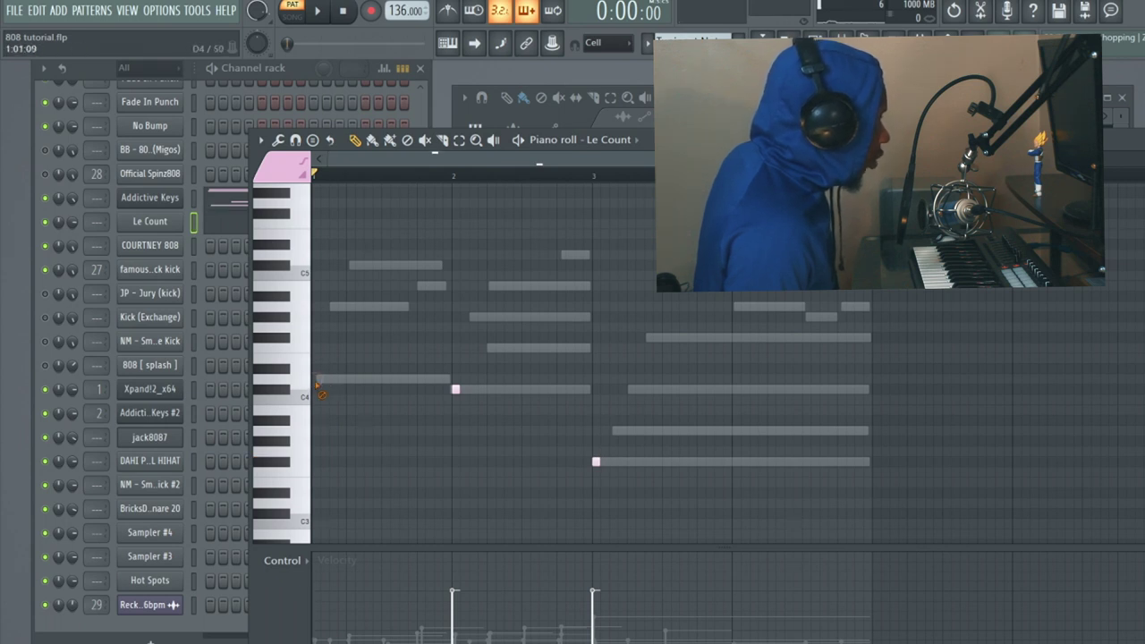
pyautogui.moveTo(355, 383); pyautogui.dragTo(341, 386)
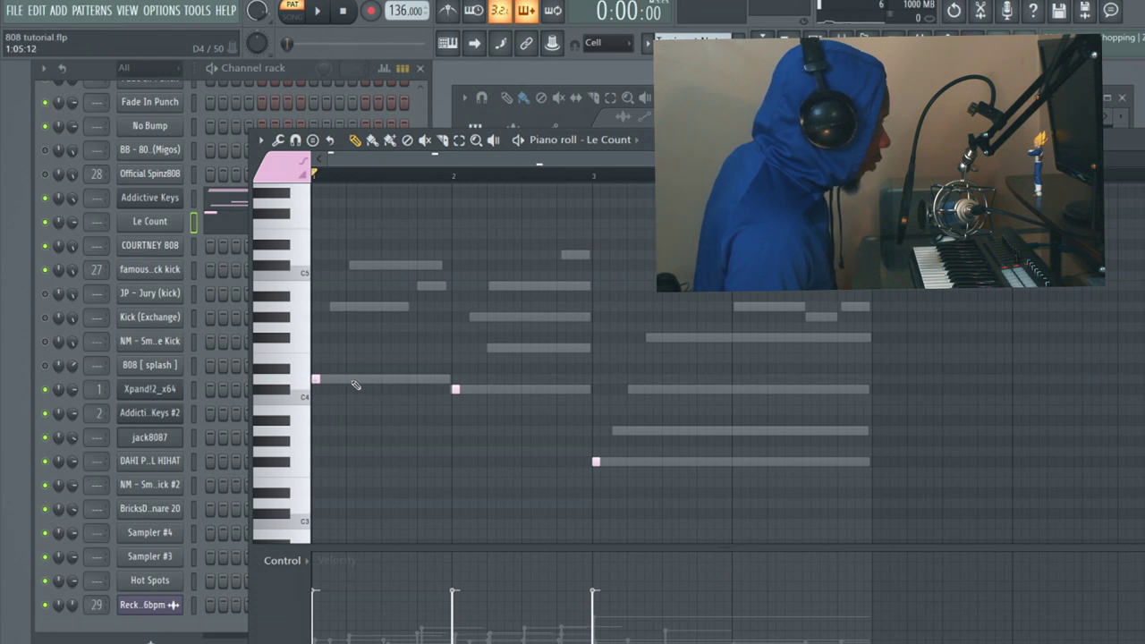
pyautogui.rightClick(455, 391)
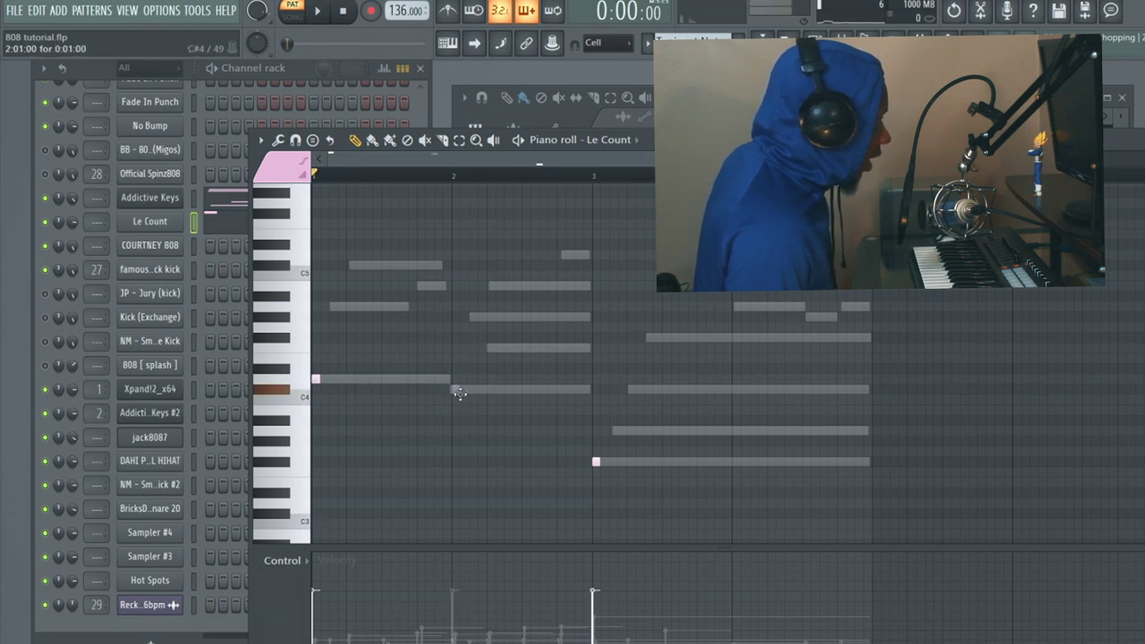
pyautogui.doubleClick(460, 393)
pyautogui.press('Escape')
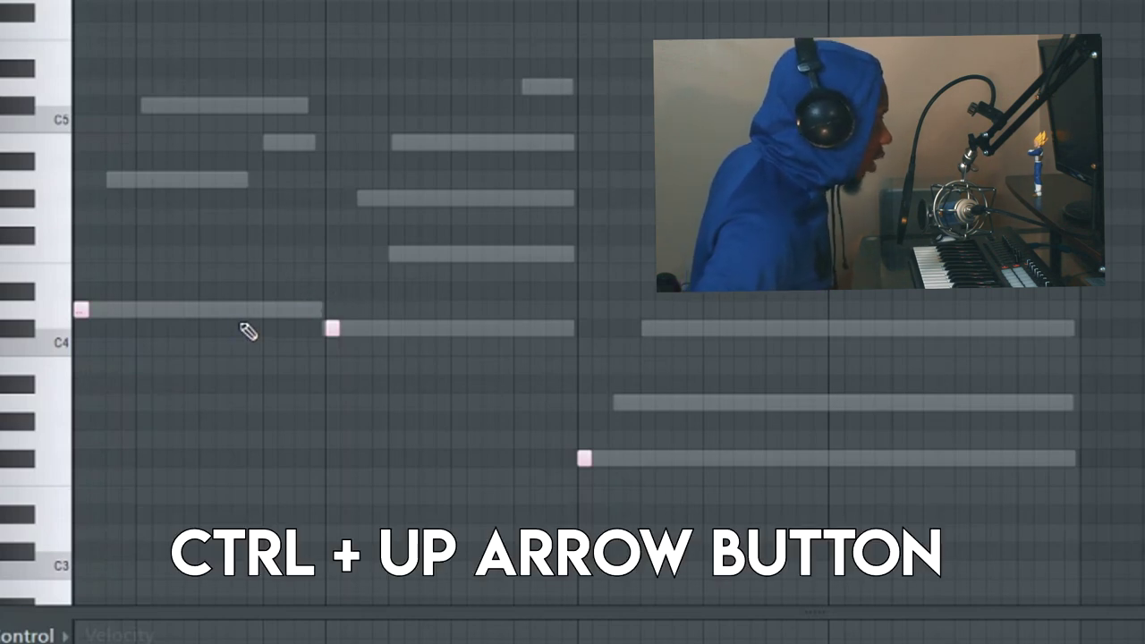
# Transpose the three Le Count notes up two octaves and play them against the melody.
pyautogui.hotkey('ctrl', 'Up')
pyautogui.hotkey('ctrl', 'Up')
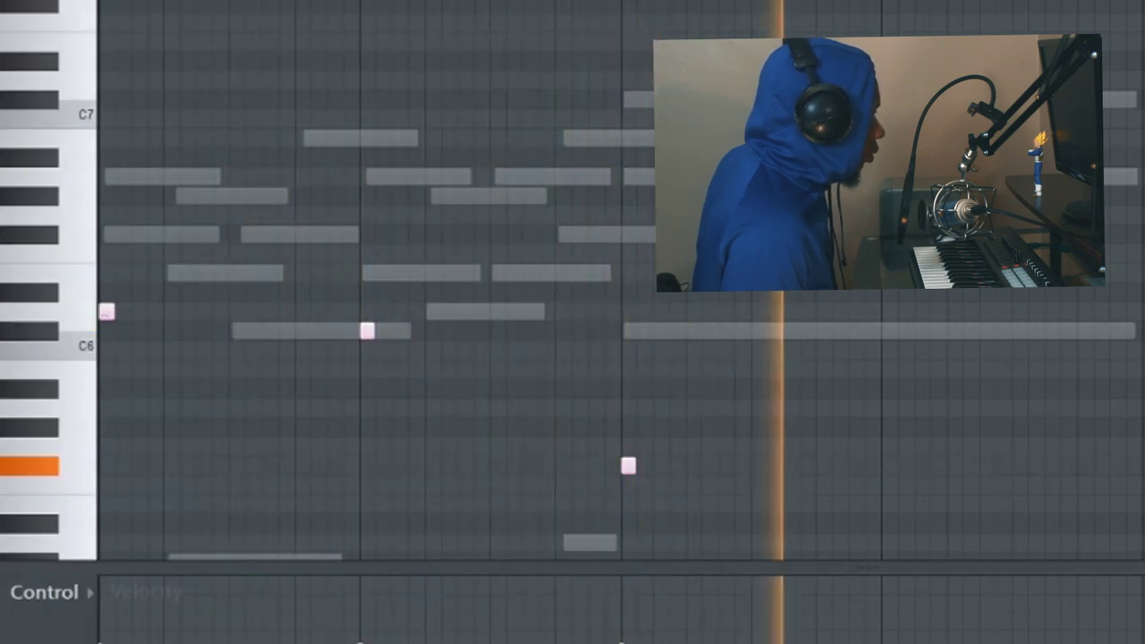
pyautogui.press('space')
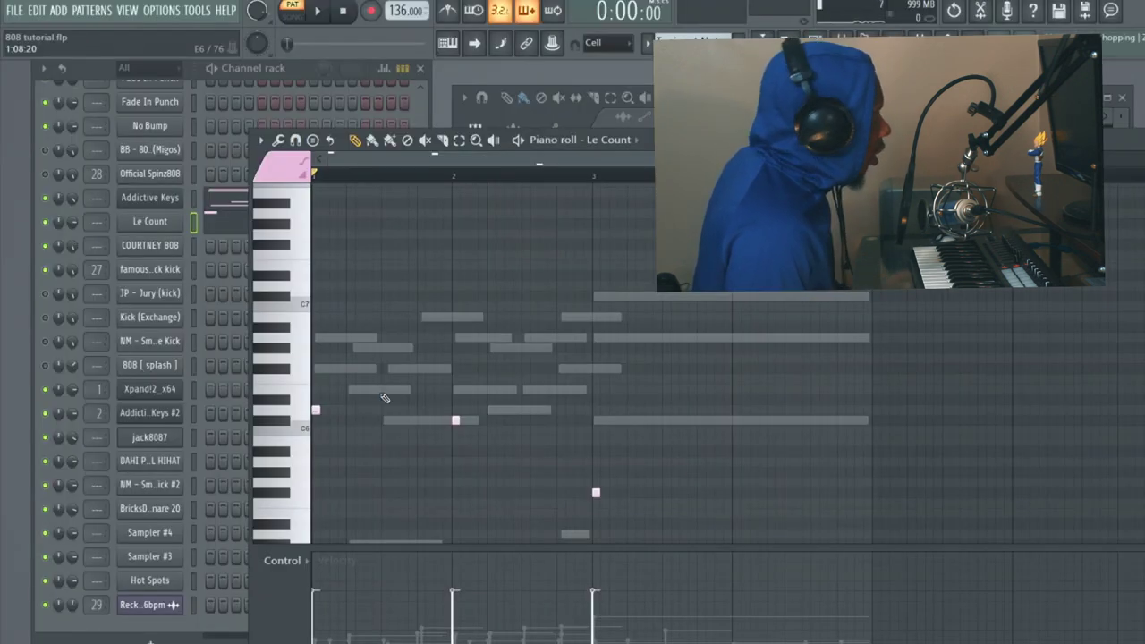
# Open the Le Count channel settings and try out root notes such as A#4, E5, G#4 and D5.
pyautogui.click(152, 223)
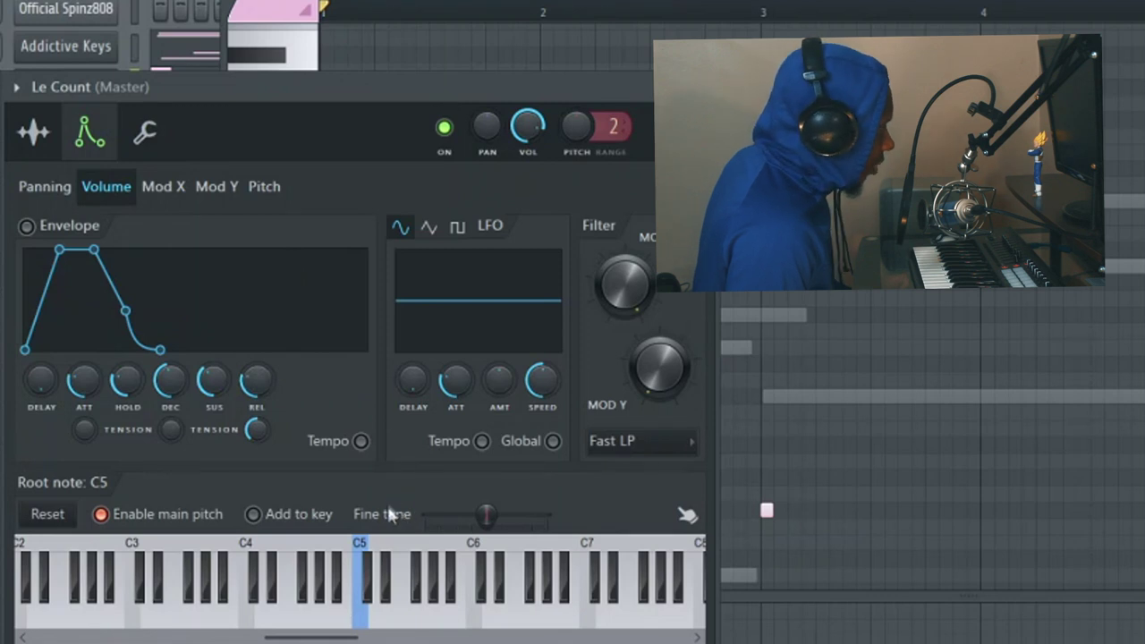
pyautogui.click(340, 556)
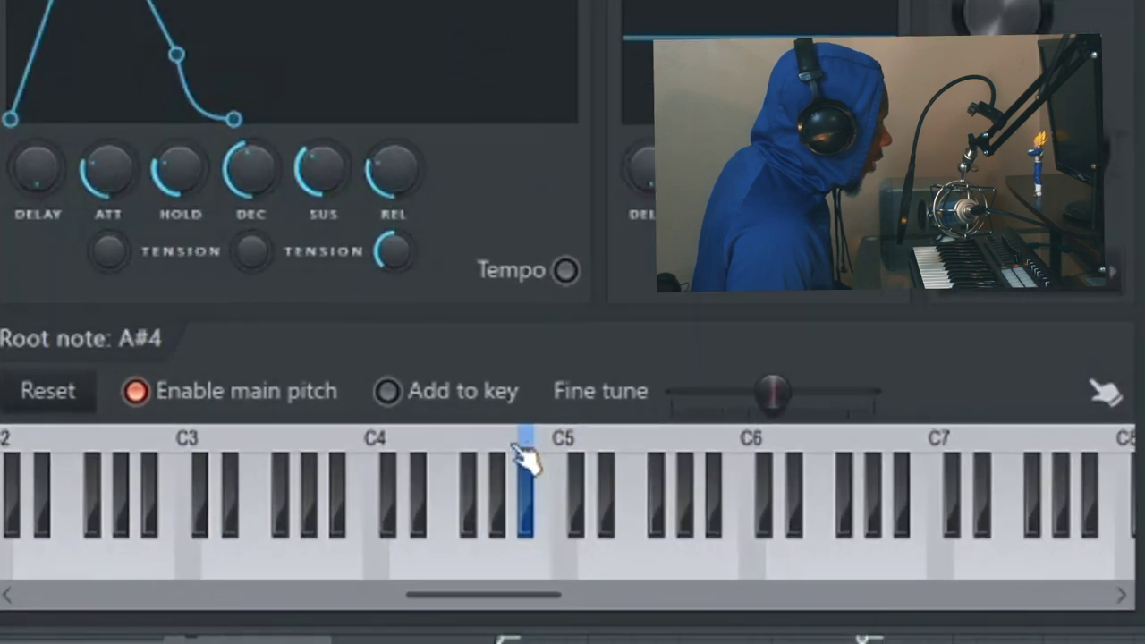
pyautogui.moveTo(470, 478); pyautogui.dragTo(560, 491)
pyautogui.moveTo(626, 463)
pyautogui.mouseDown()
pyautogui.moveTo(540, 439)
pyautogui.moveTo(623, 452)
pyautogui.mouseUp()
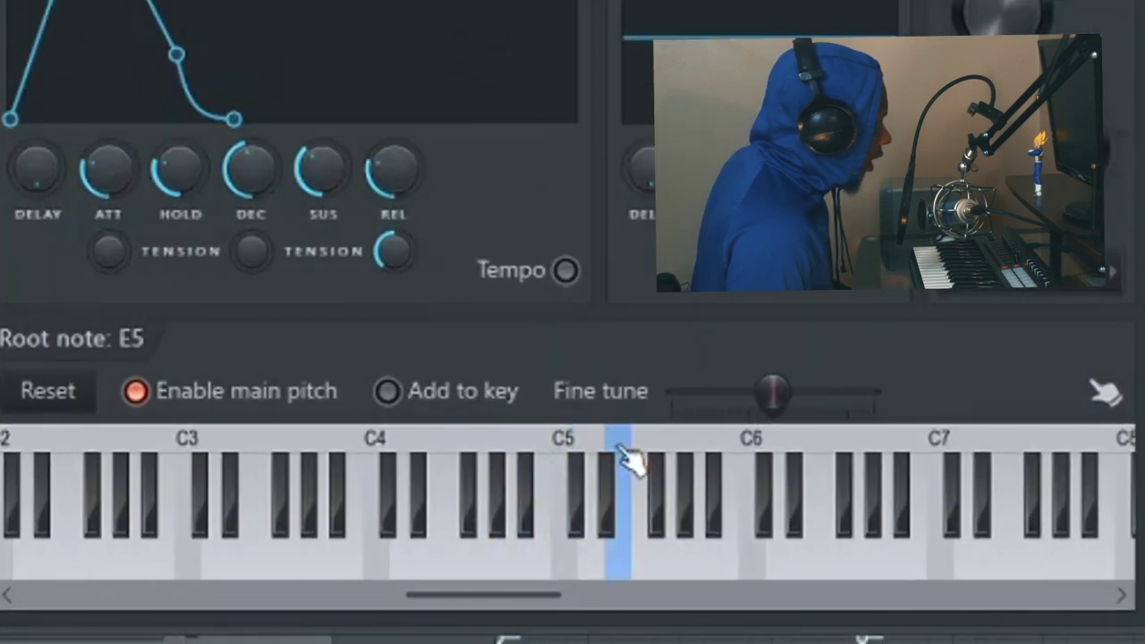
pyautogui.click(526, 456)
pyautogui.click(497, 448)
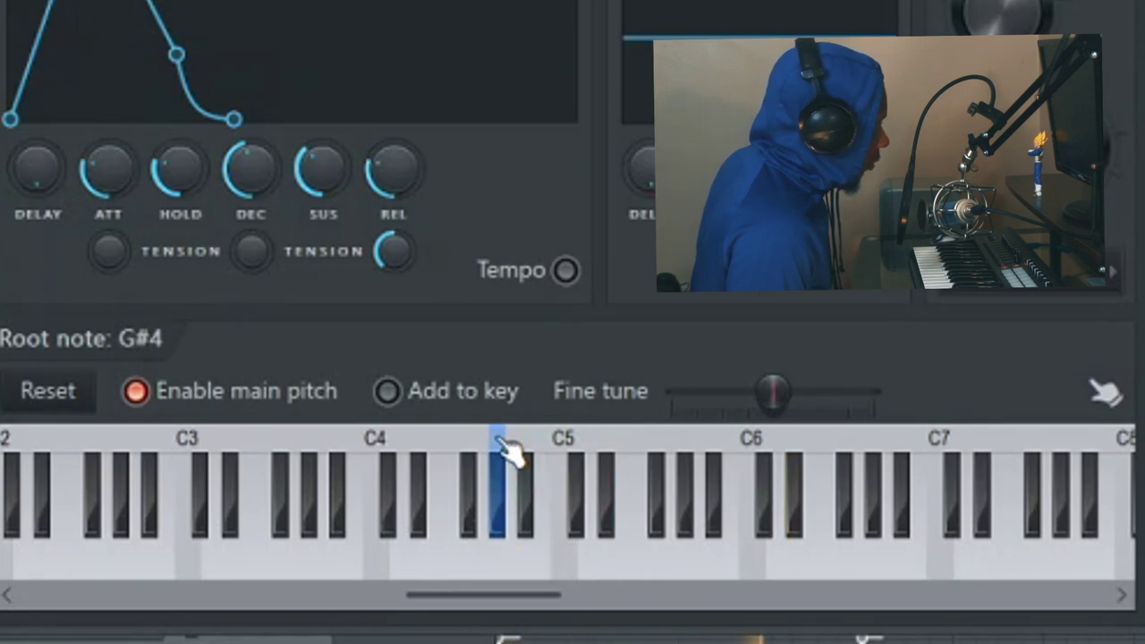
pyautogui.click(591, 450)
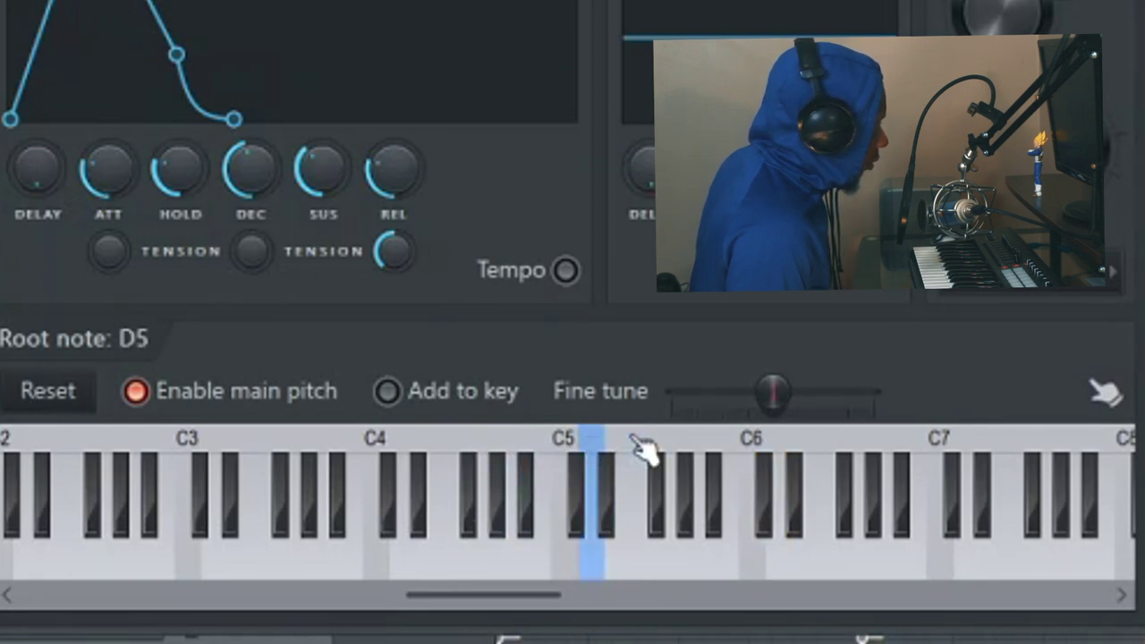
pyautogui.click(546, 442)
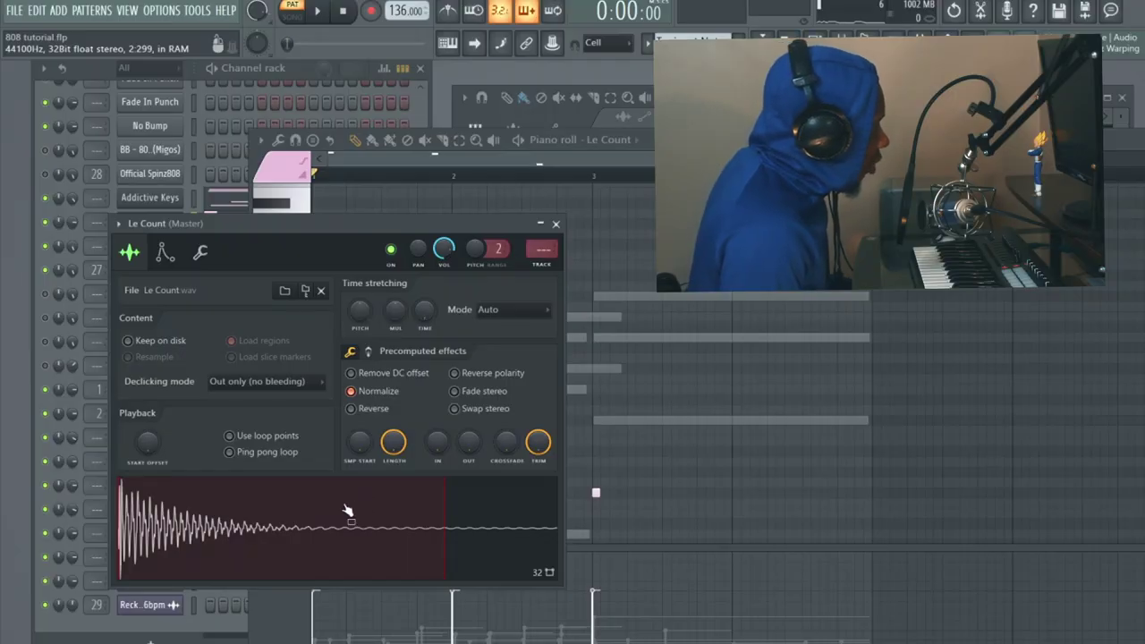
# Open the Le Count sample in the audio editor to examine its region commands, and set the channel's root note to B4.
pyautogui.rightClick(345, 506)
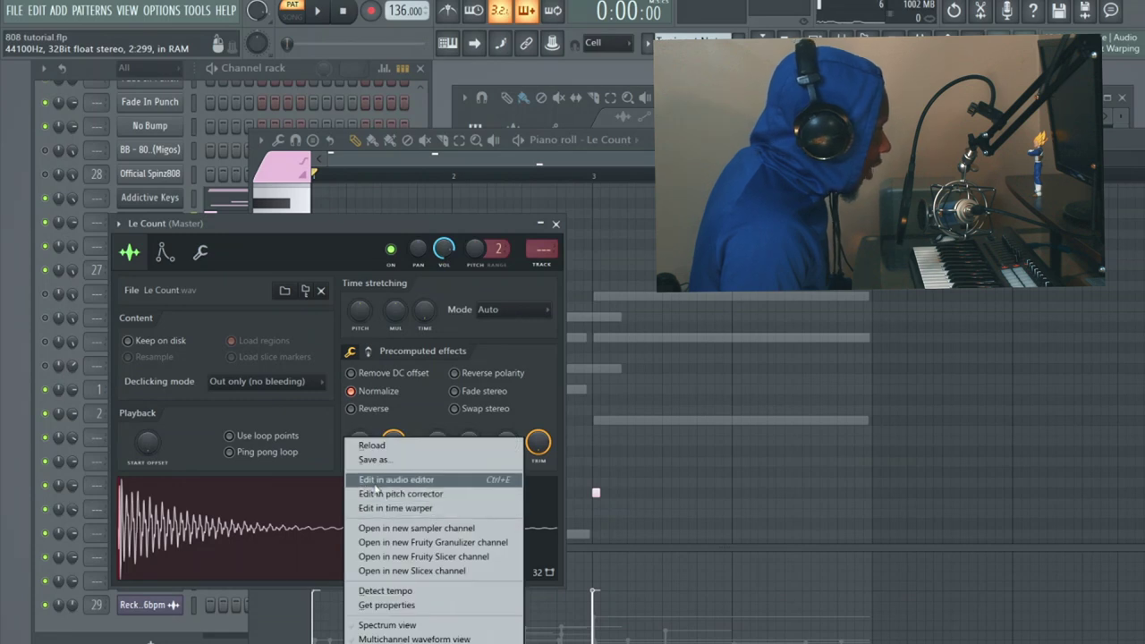
pyautogui.click(378, 483)
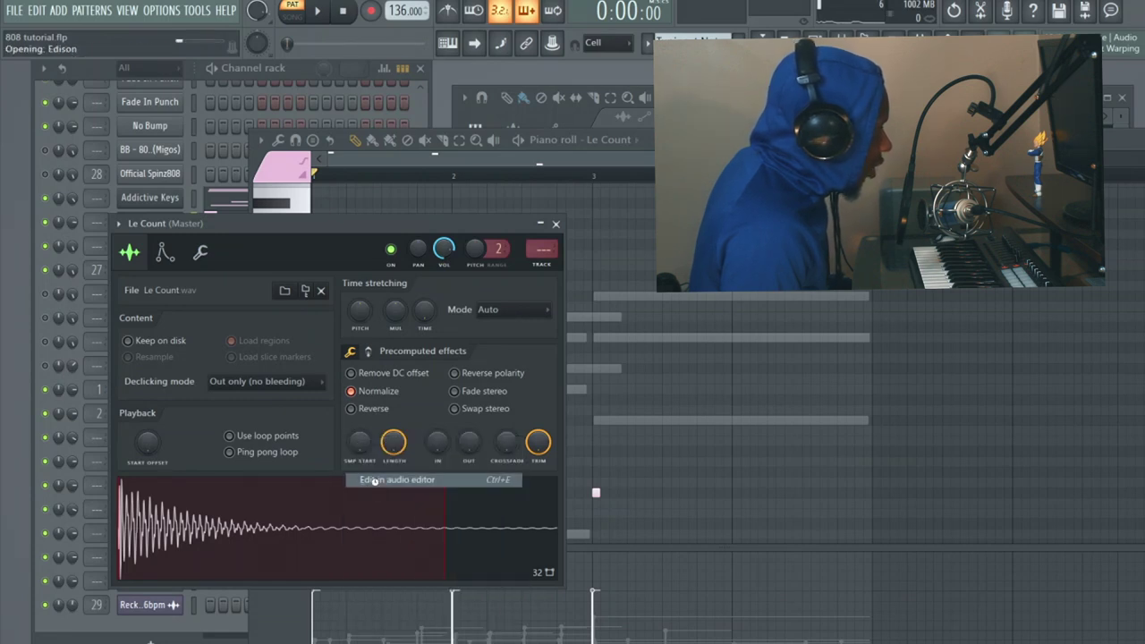
pyautogui.rightClick(204, 355)
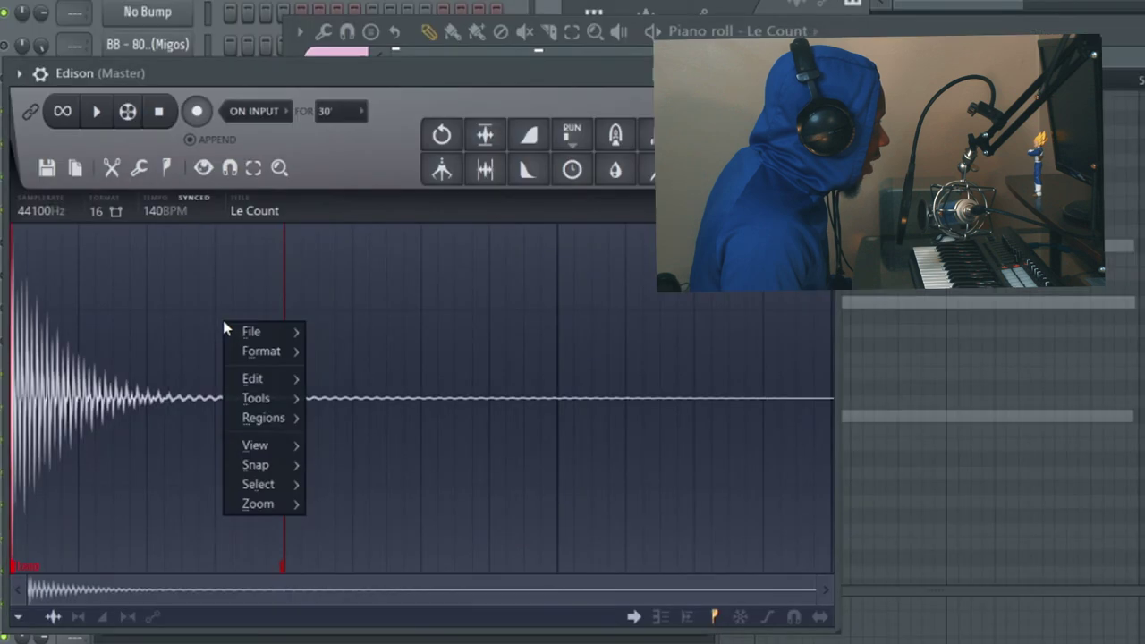
pyautogui.moveTo(232, 427)
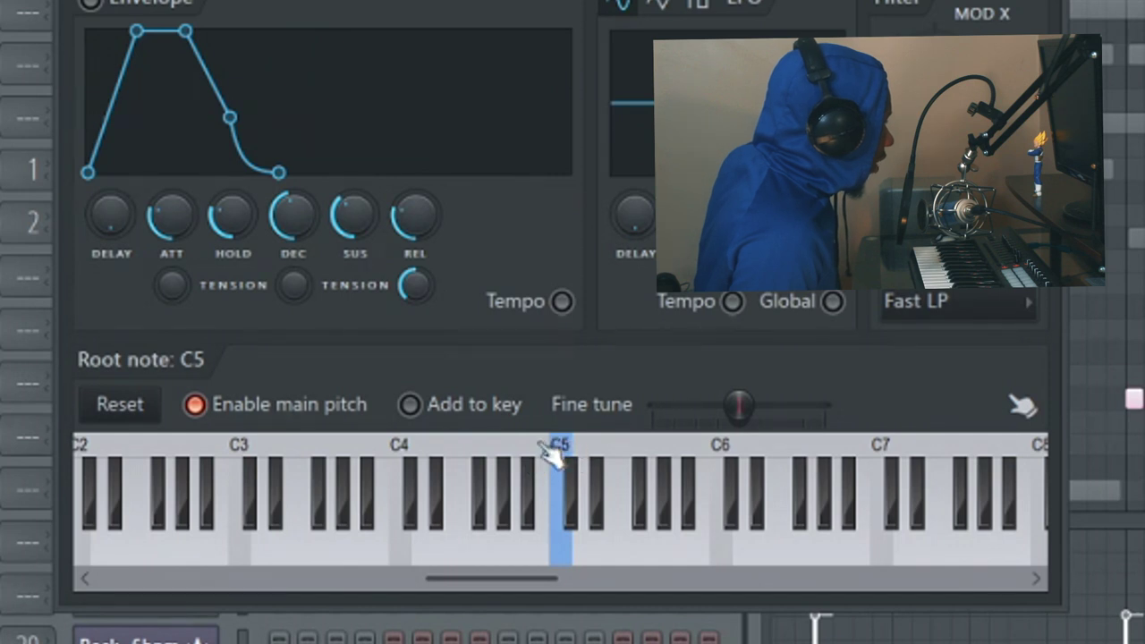
pyautogui.moveTo(560, 450); pyautogui.dragTo(547, 447)
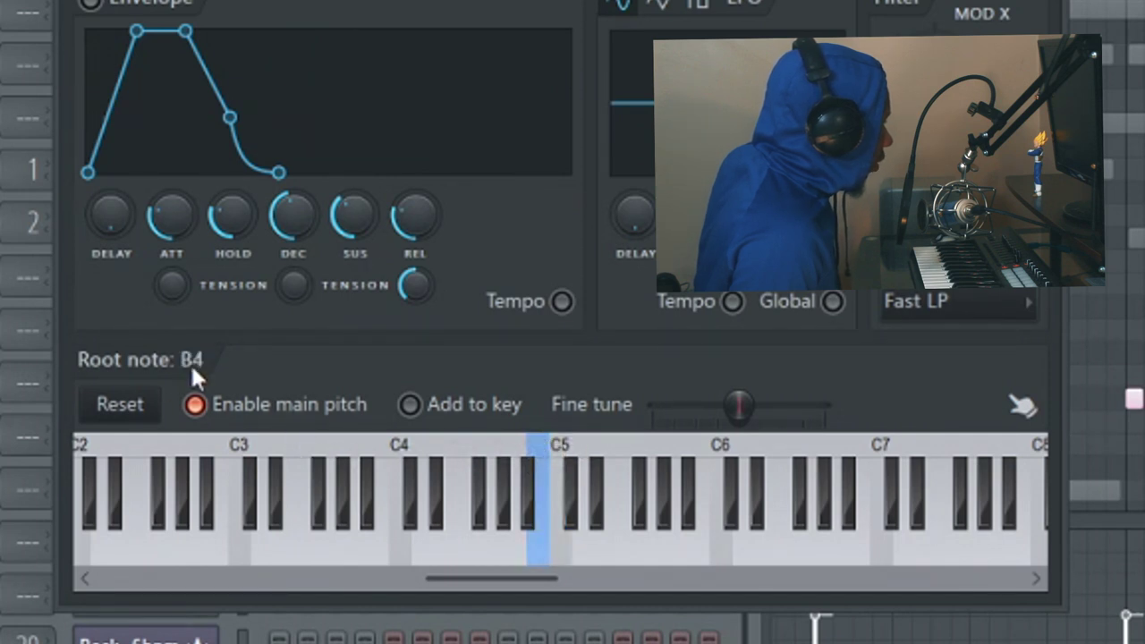
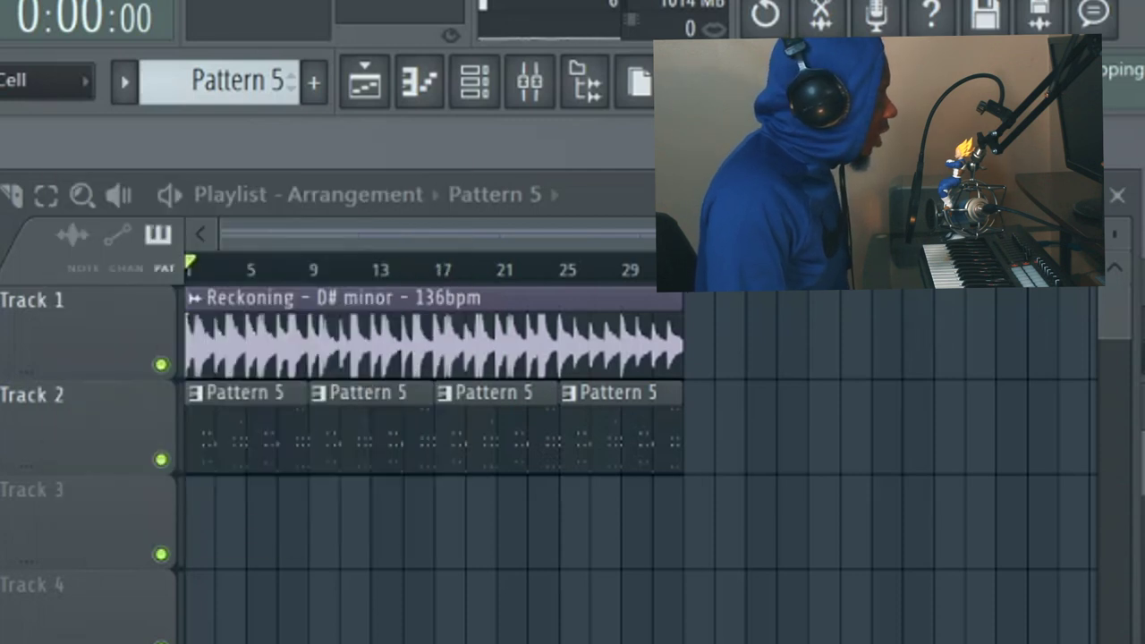
# Play the playlist arrangement with the Reckoning loop and the Pattern 5 drum clips, and stop it after listening.
pyautogui.press('space')
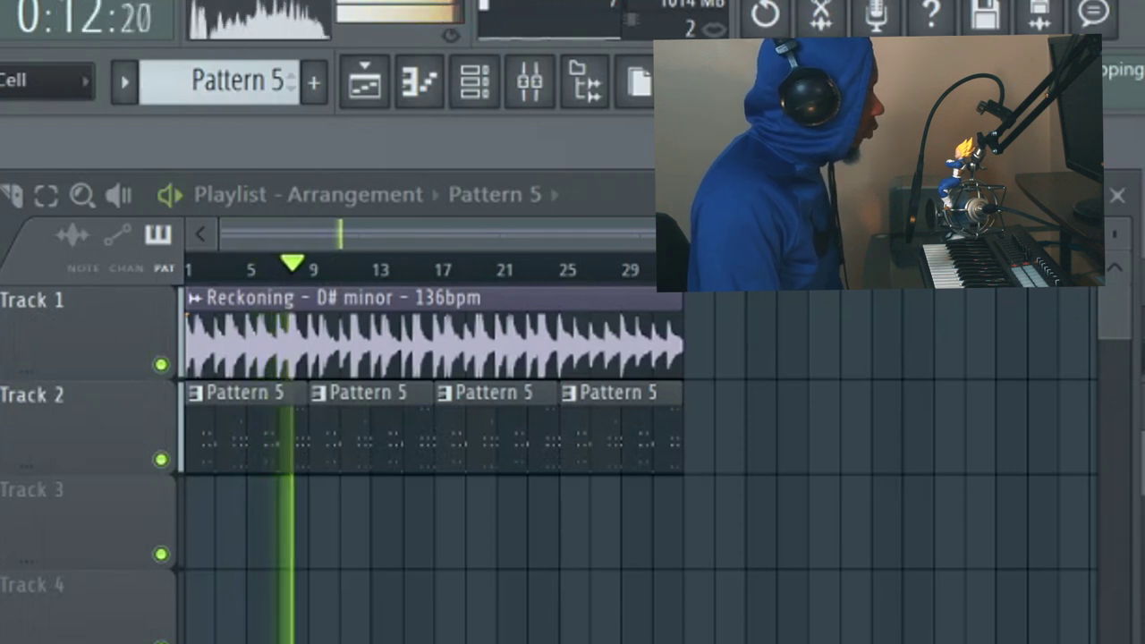
pyautogui.press('space')
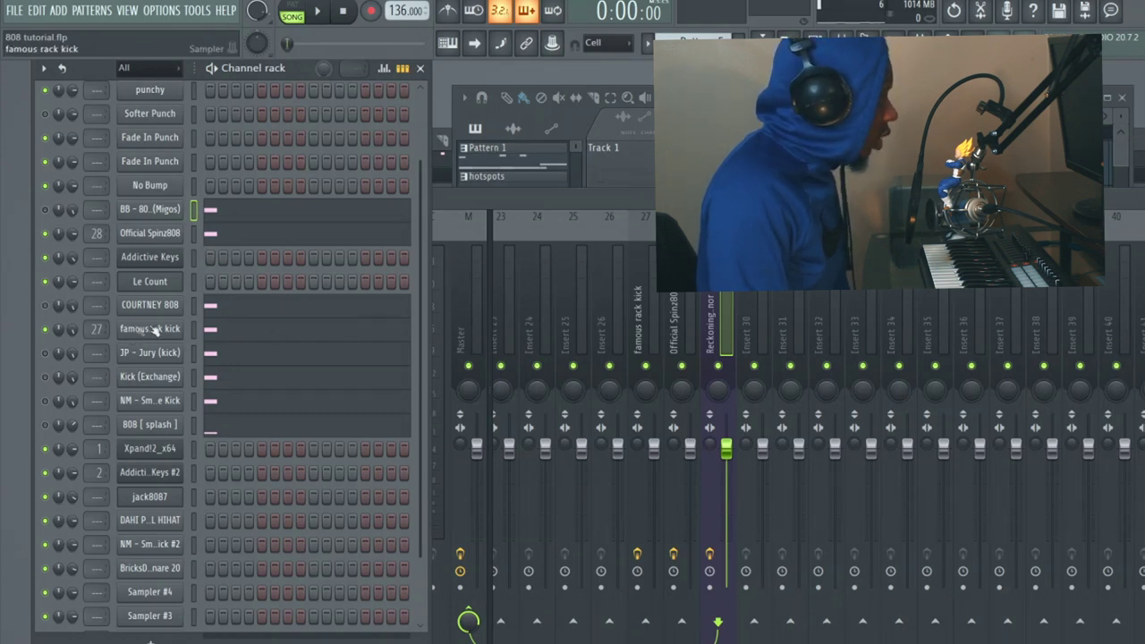
# Open the Official Spinz808 channel's precomputed effects and switch the boost clipping off and back on.
pyautogui.click(174, 234)
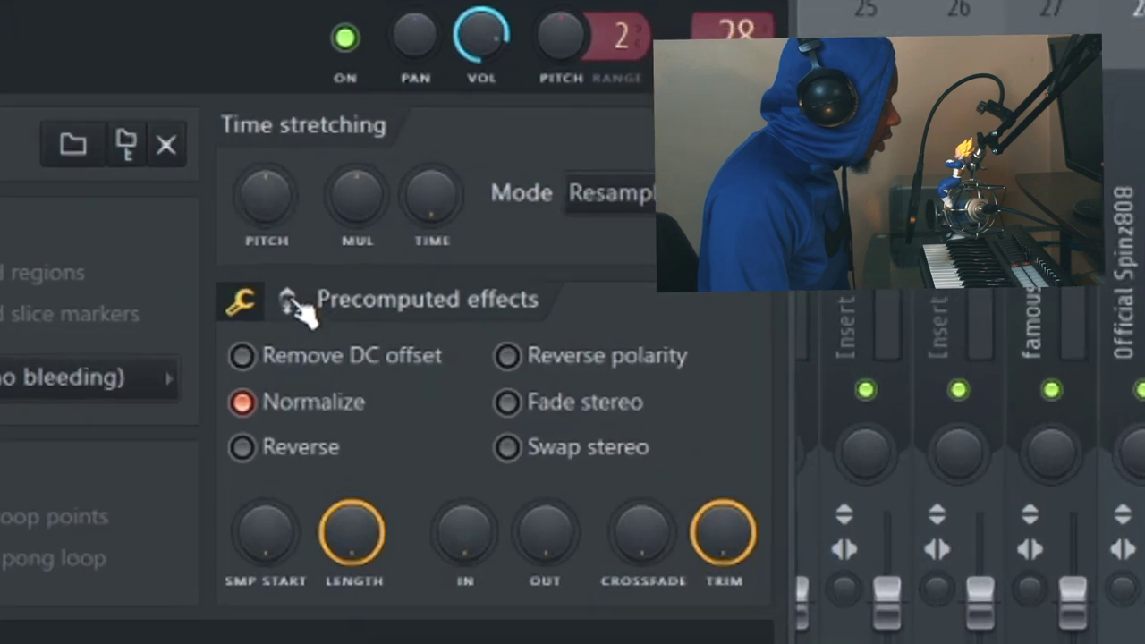
pyautogui.click(288, 299)
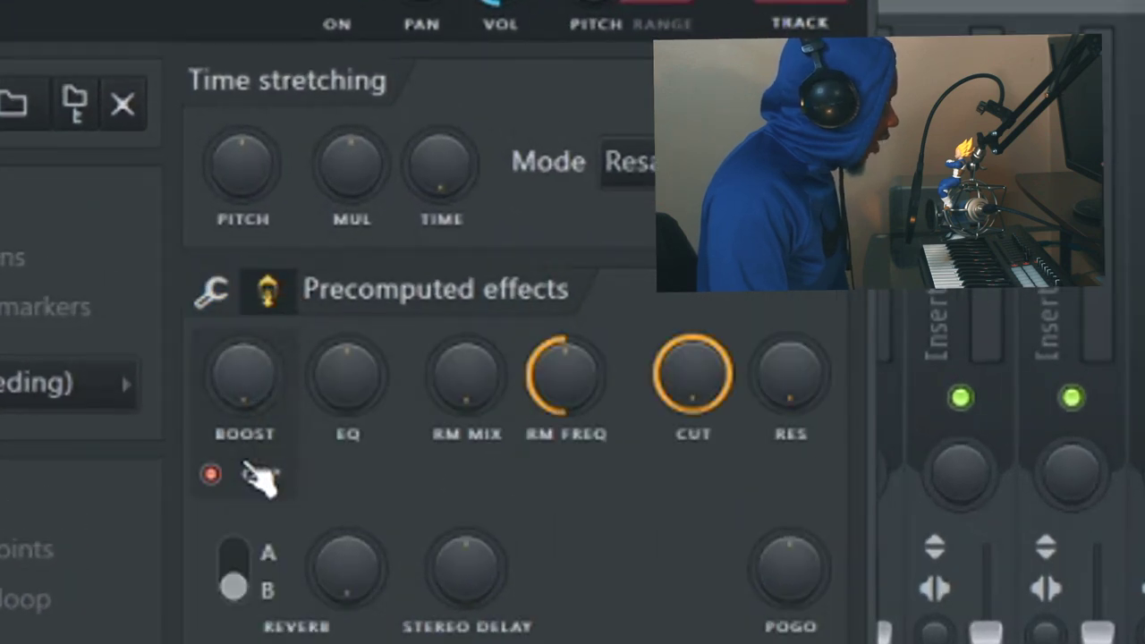
pyautogui.click(292, 471)
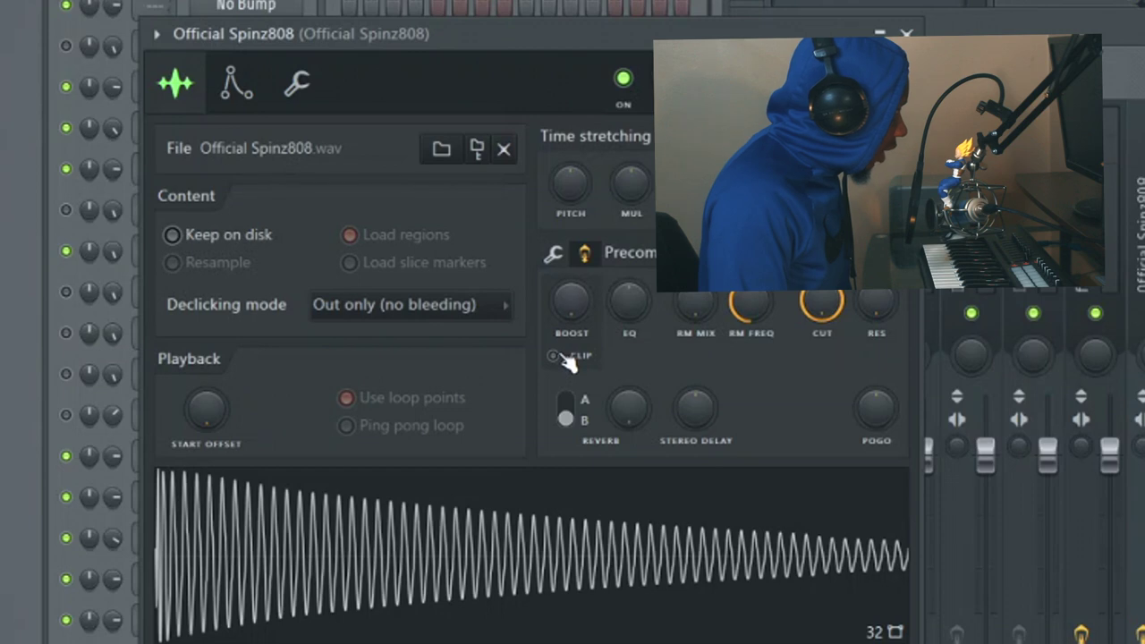
pyautogui.click(567, 359)
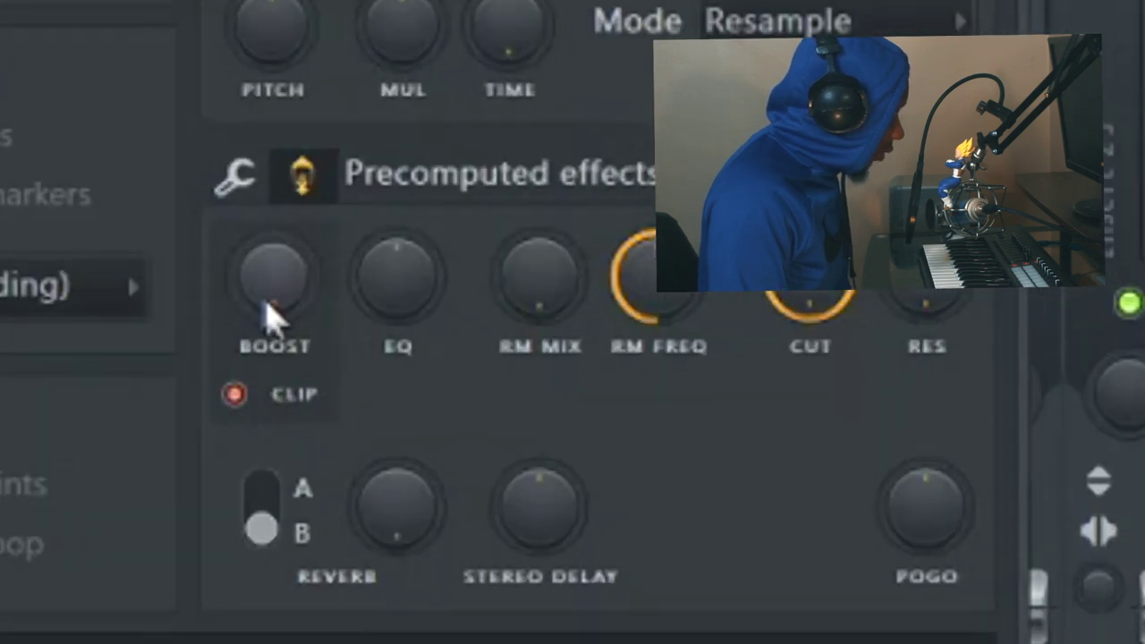
# Raise the boost on the Official Spinz808 sample and compare it with clipping off and on, leaving clipping enabled.
pyautogui.moveTo(272, 275); pyautogui.dragTo(273, 294)
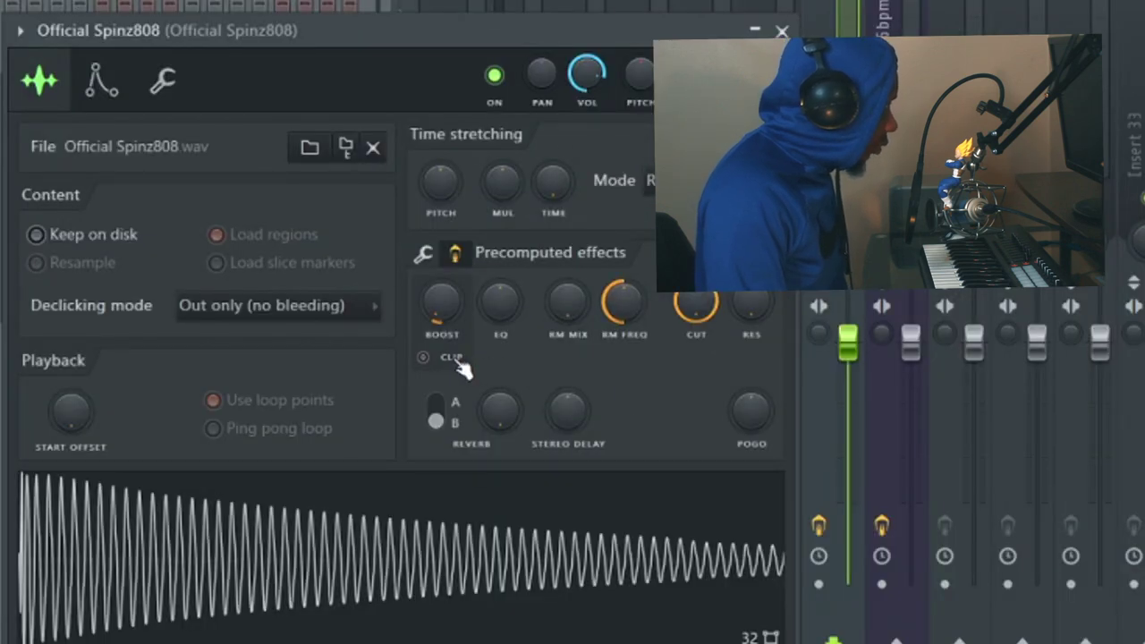
pyautogui.click(452, 358)
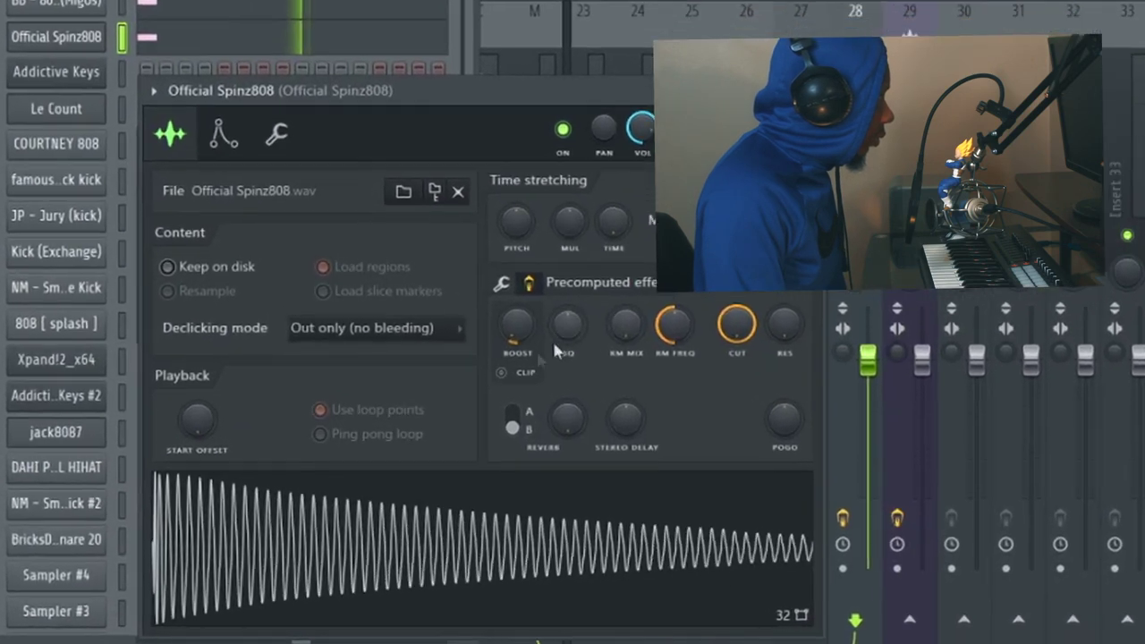
pyautogui.click(528, 372)
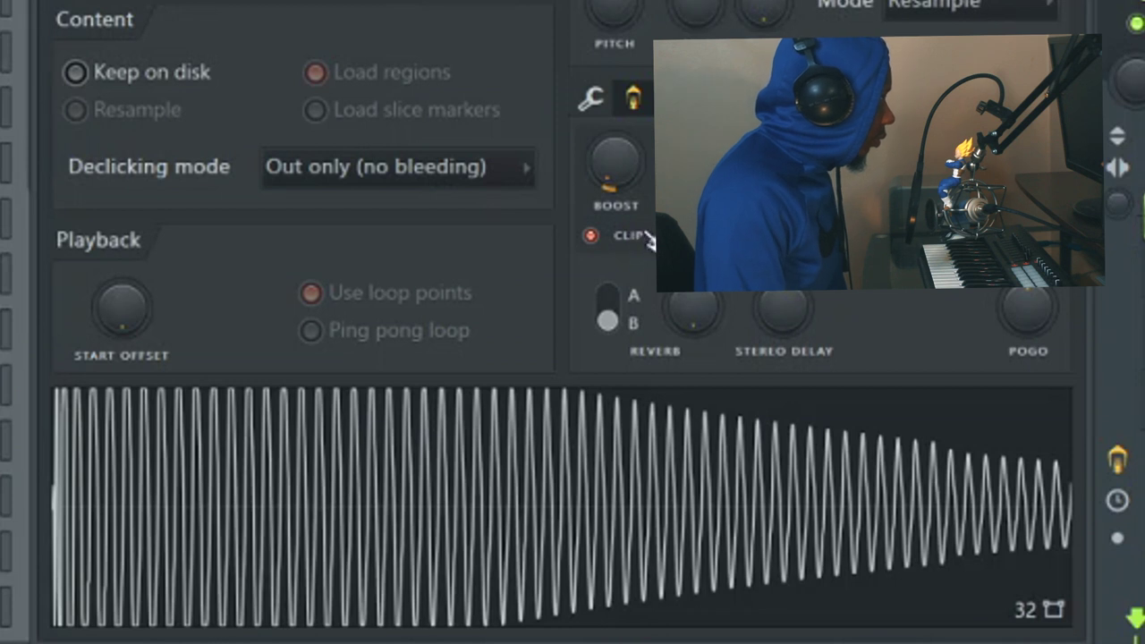
pyautogui.moveTo(610, 179); pyautogui.dragTo(614, 184)
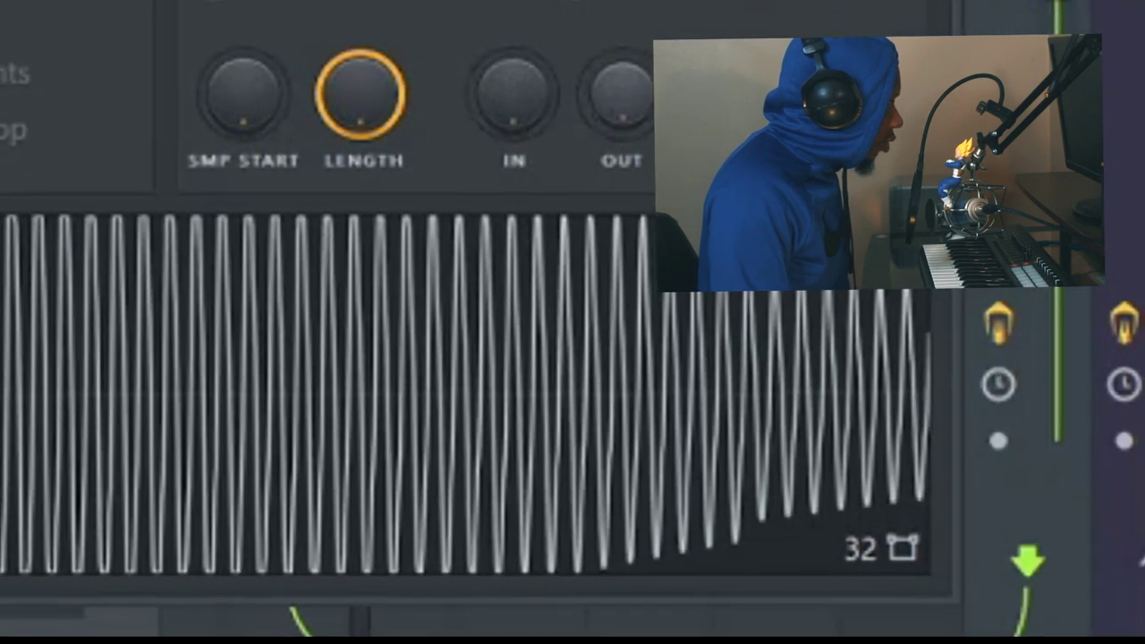
# Apply a fade-out to the tail of the Official Spinz808 sample and reduce it again.
pyautogui.moveTo(622, 94); pyautogui.dragTo(622, 72)
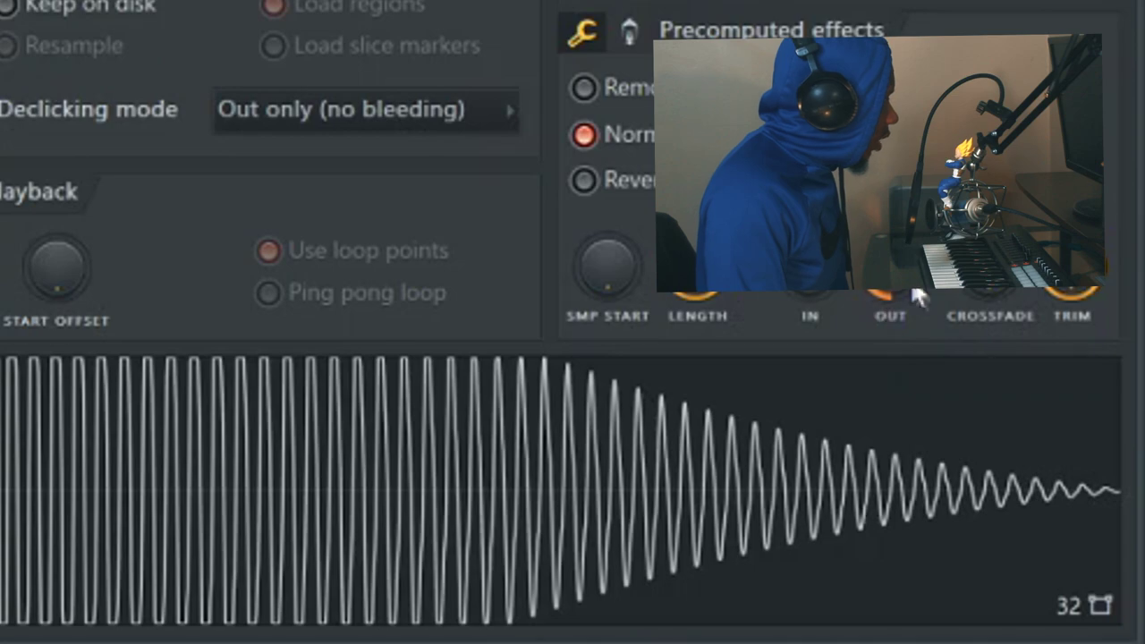
pyautogui.moveTo(890, 268); pyautogui.dragTo(890, 295)
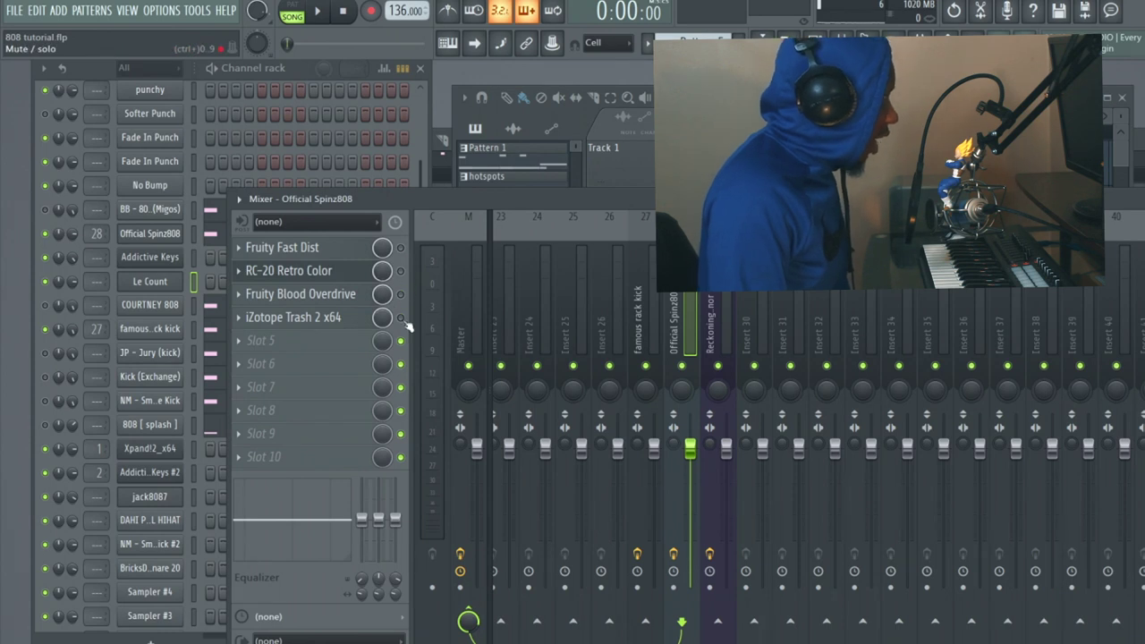
# Try Fruity Blood Overdrive on the Official Spinz808 mixer track, playing the beat with different preamp amounts.
pyautogui.click(342, 293)
pyautogui.moveTo(307, 204); pyautogui.dragTo(594, 122)
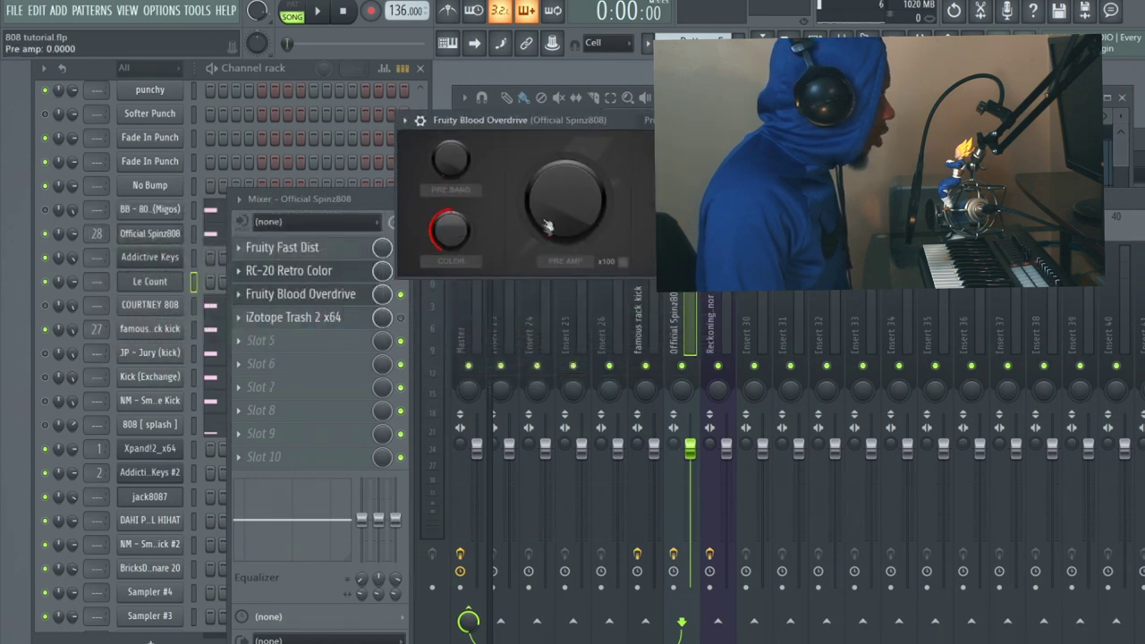
pyautogui.moveTo(550, 219); pyautogui.dragTo(550, 269)
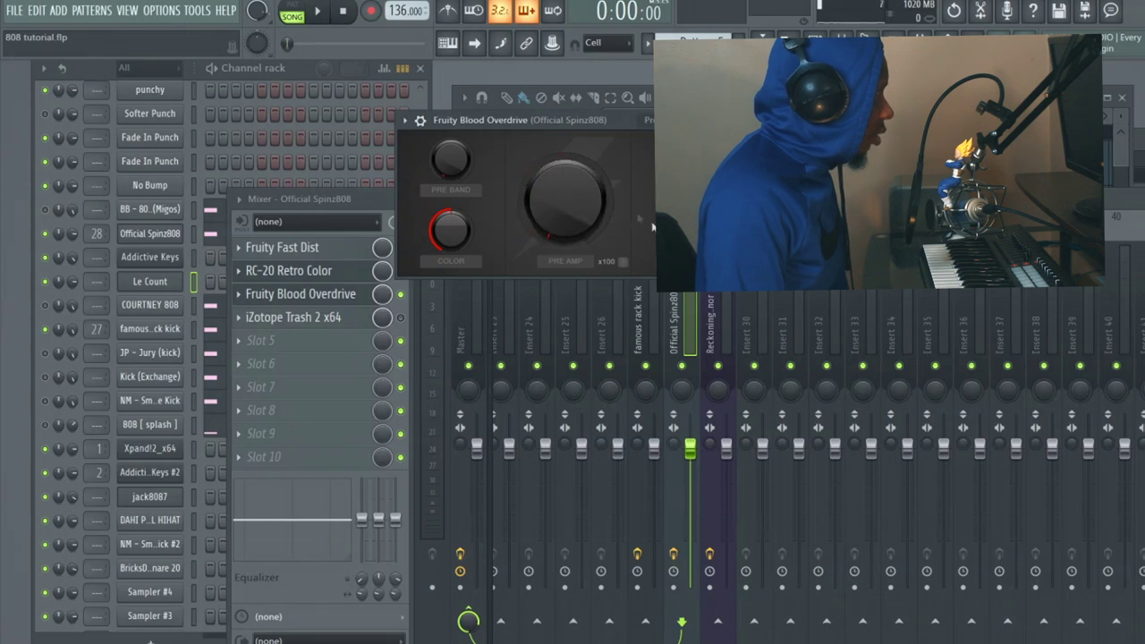
pyautogui.moveTo(564, 198); pyautogui.dragTo(564, 251)
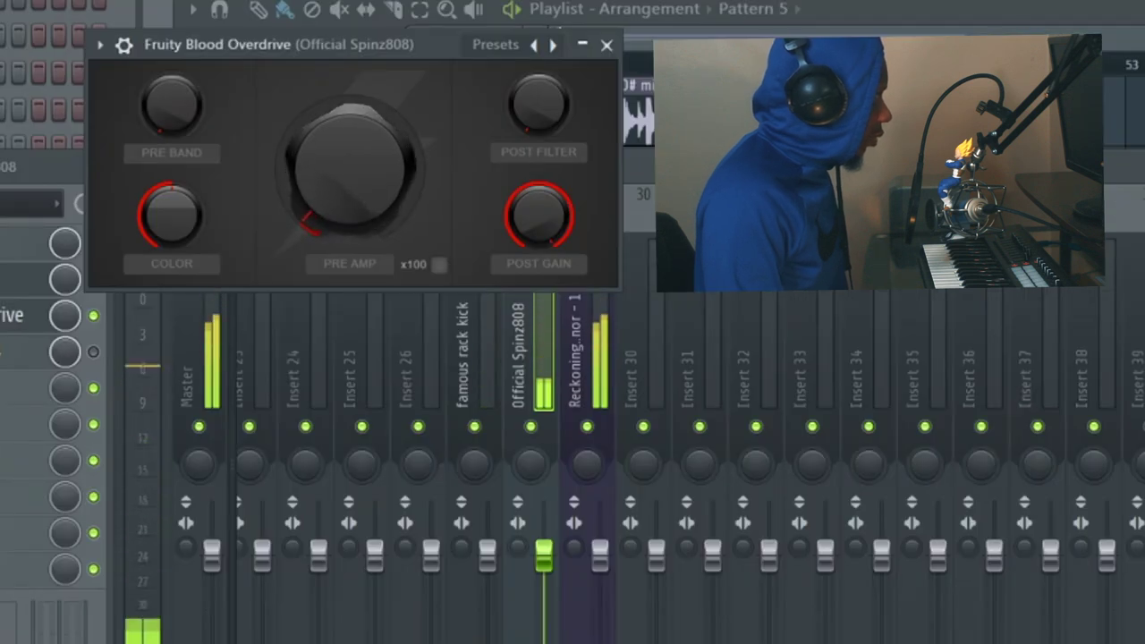
pyautogui.moveTo(349, 165); pyautogui.dragTo(344, 213)
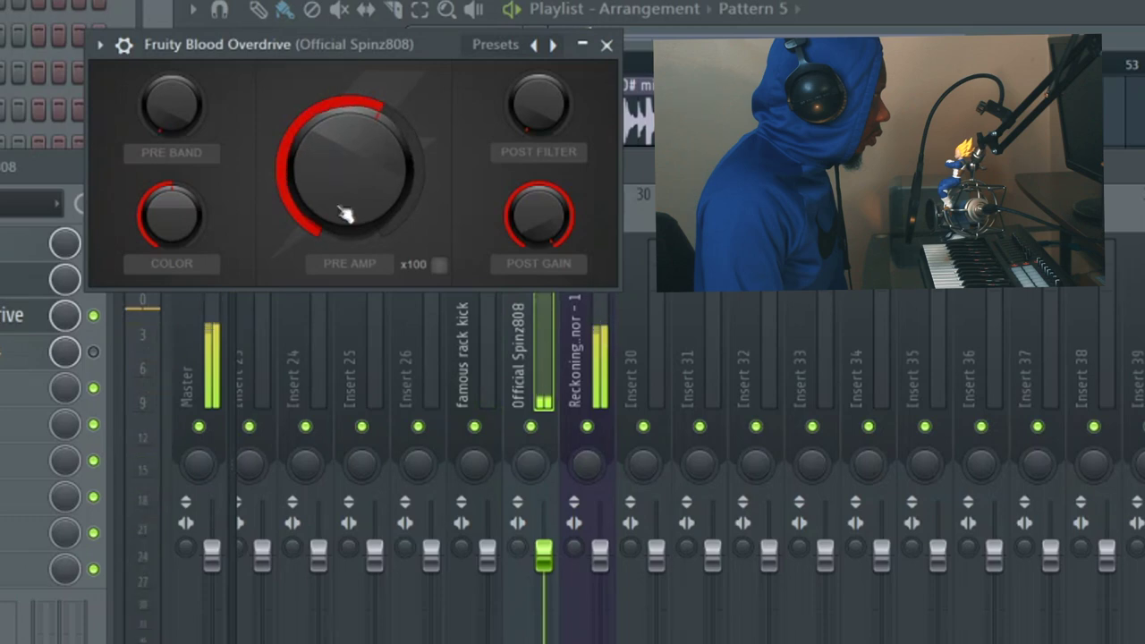
pyautogui.moveTo(352, 38); pyautogui.dragTo(433, 474)
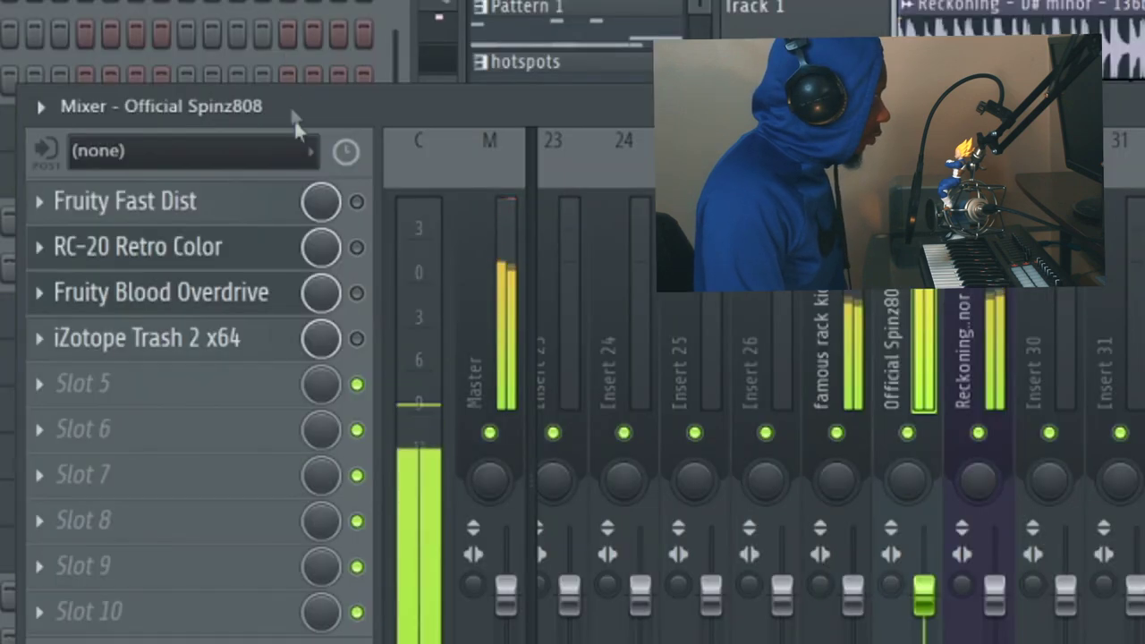
# Audition Fruity Fast Dist on the Official Spinz808 mixer track with its settings open, and bypass it again.
pyautogui.click(357, 202)
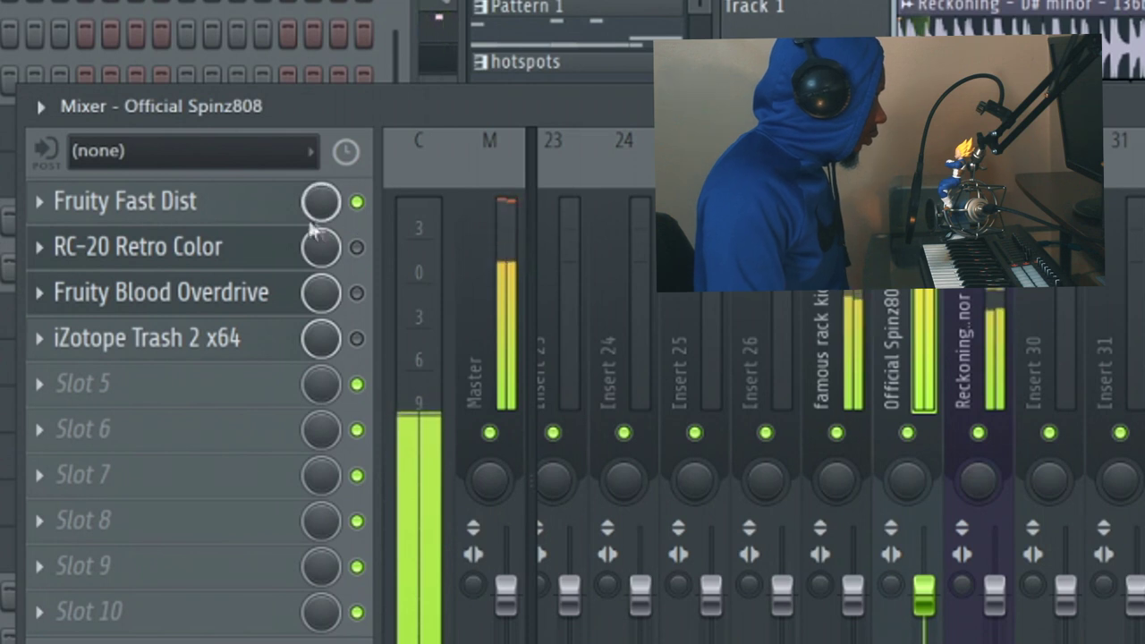
pyautogui.click(264, 204)
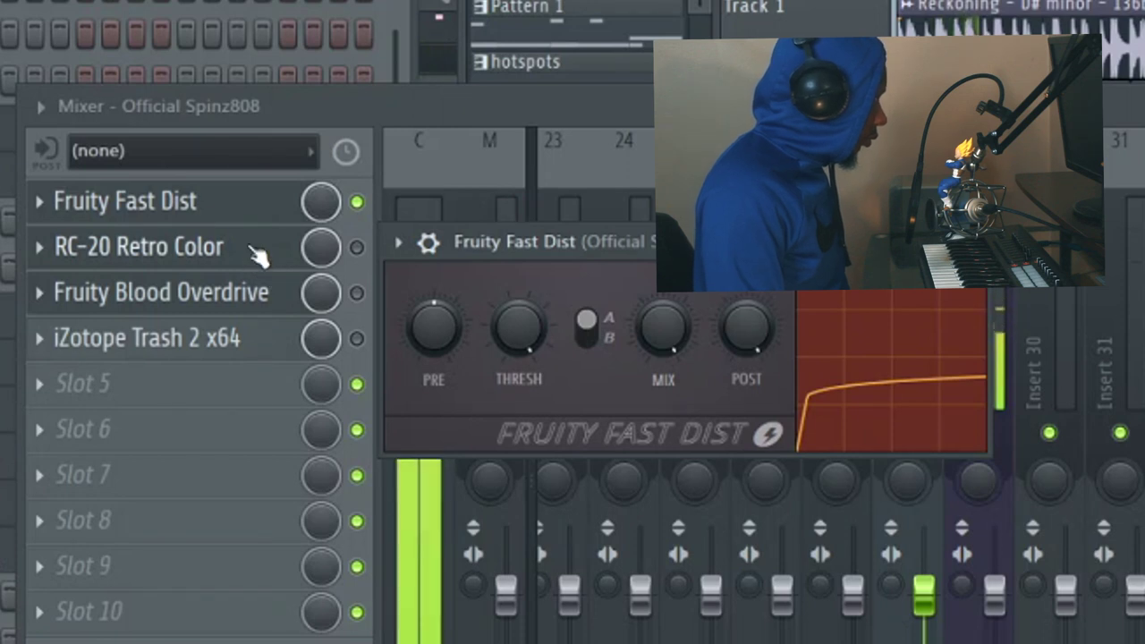
pyautogui.click(356, 204)
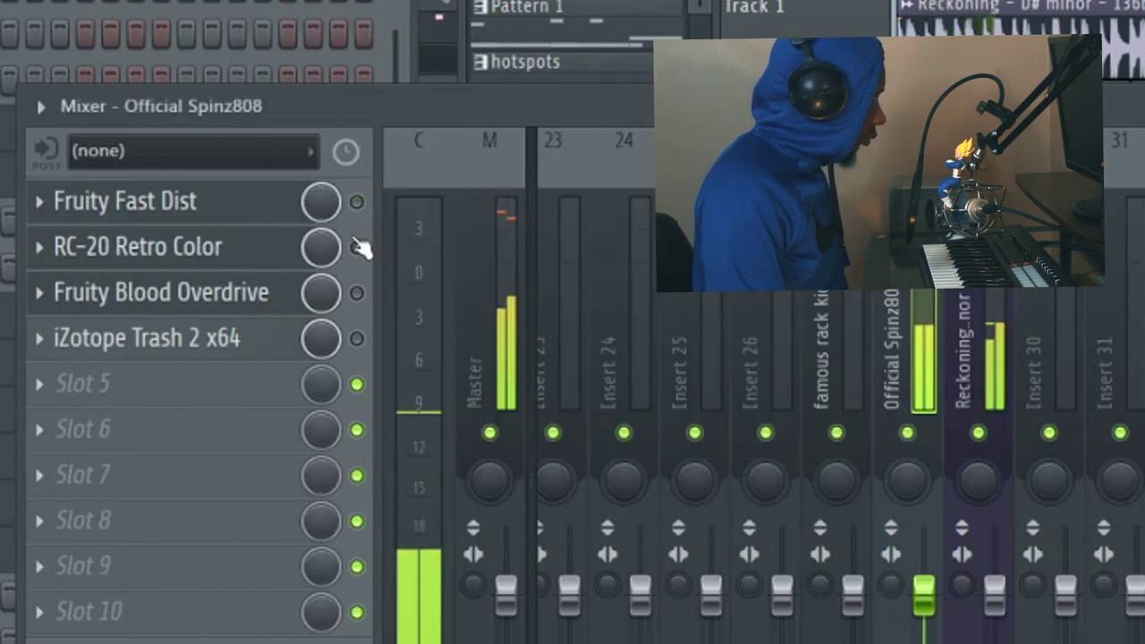
# Audition RC-20 Retro Color on the 808 with a higher Distort amount, and bypass the effect again.
pyautogui.click(357, 247)
pyautogui.click(266, 255)
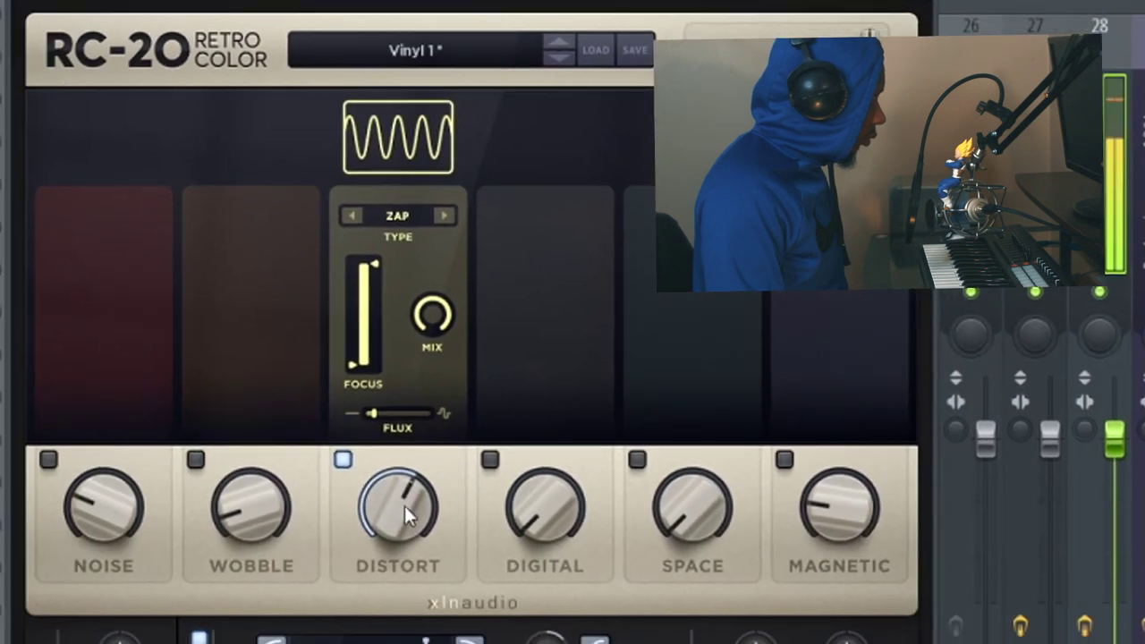
pyautogui.moveTo(405, 506); pyautogui.dragTo(429, 465)
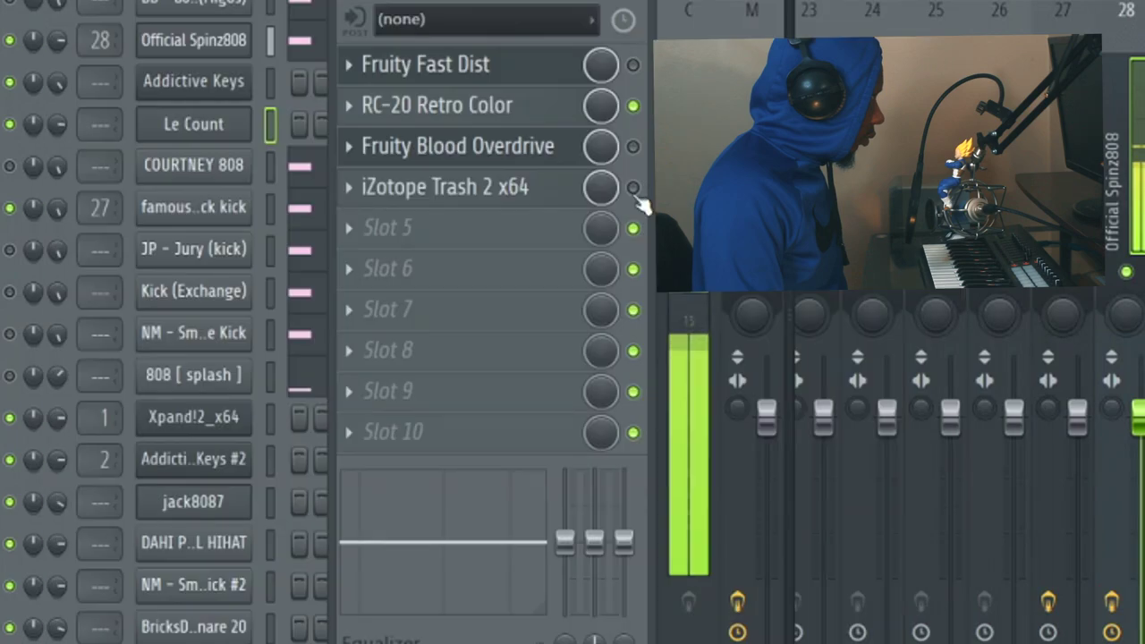
pyautogui.click(633, 105)
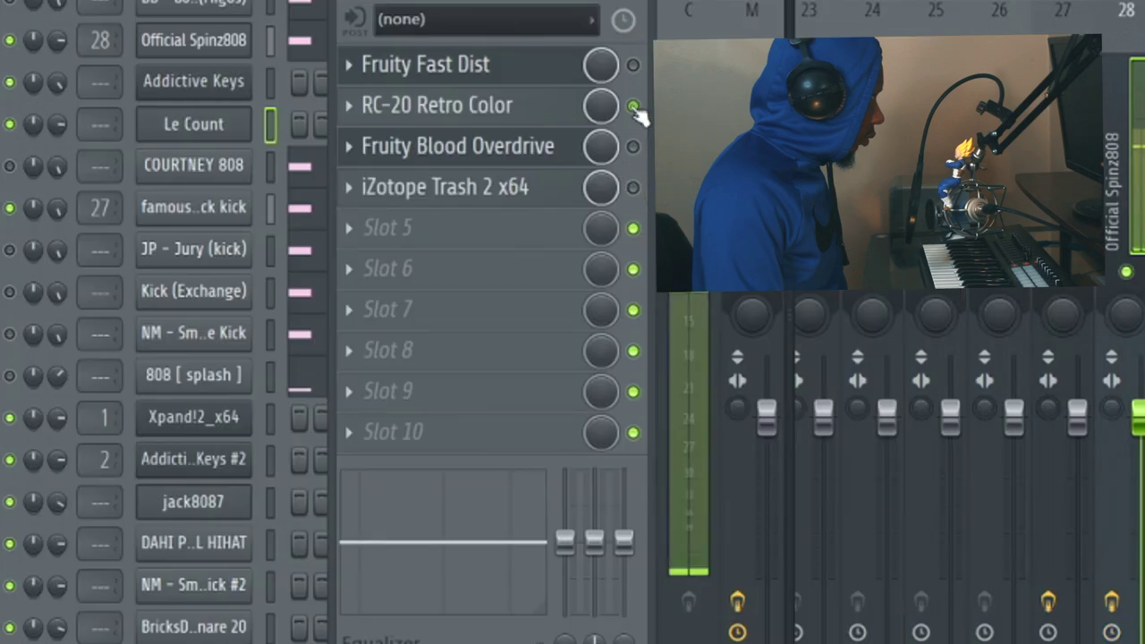
# Try iZotope Trash 2 on the 808, lowering its mix to about half and comparing the sound with the effect on and off.
pyautogui.click(535, 188)
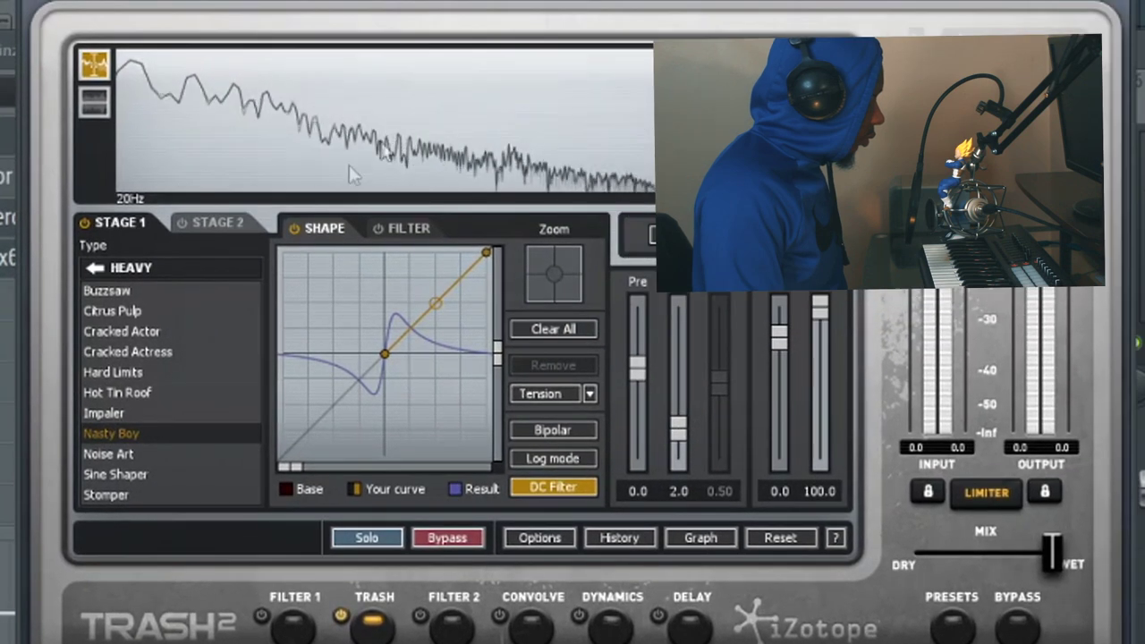
pyautogui.click(5, 56)
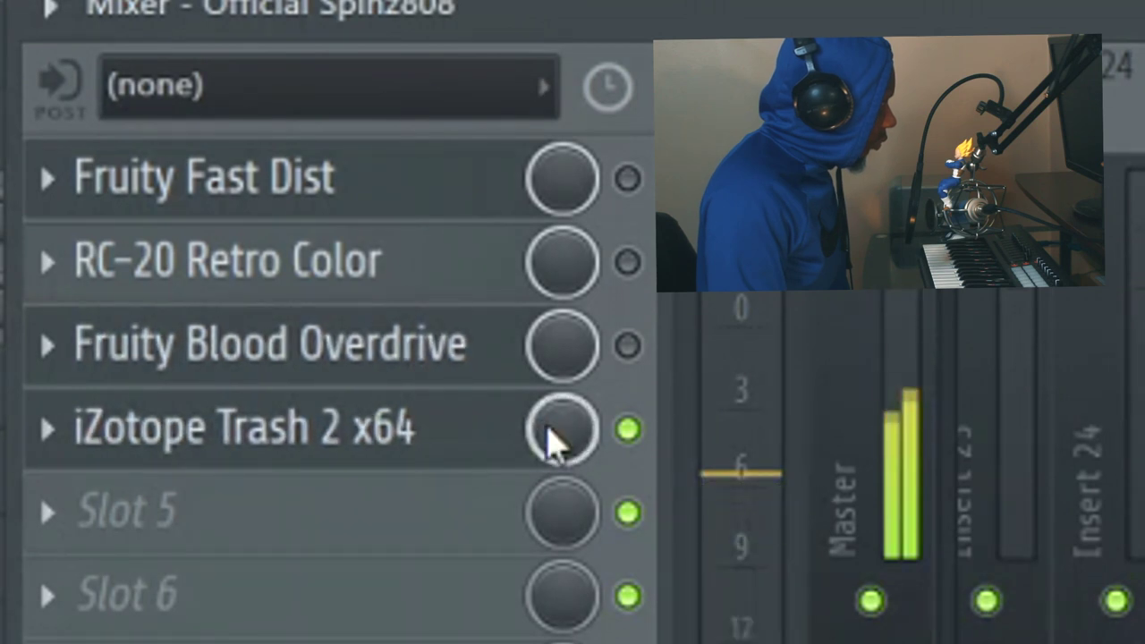
pyautogui.moveTo(550, 443); pyautogui.dragTo(550, 456)
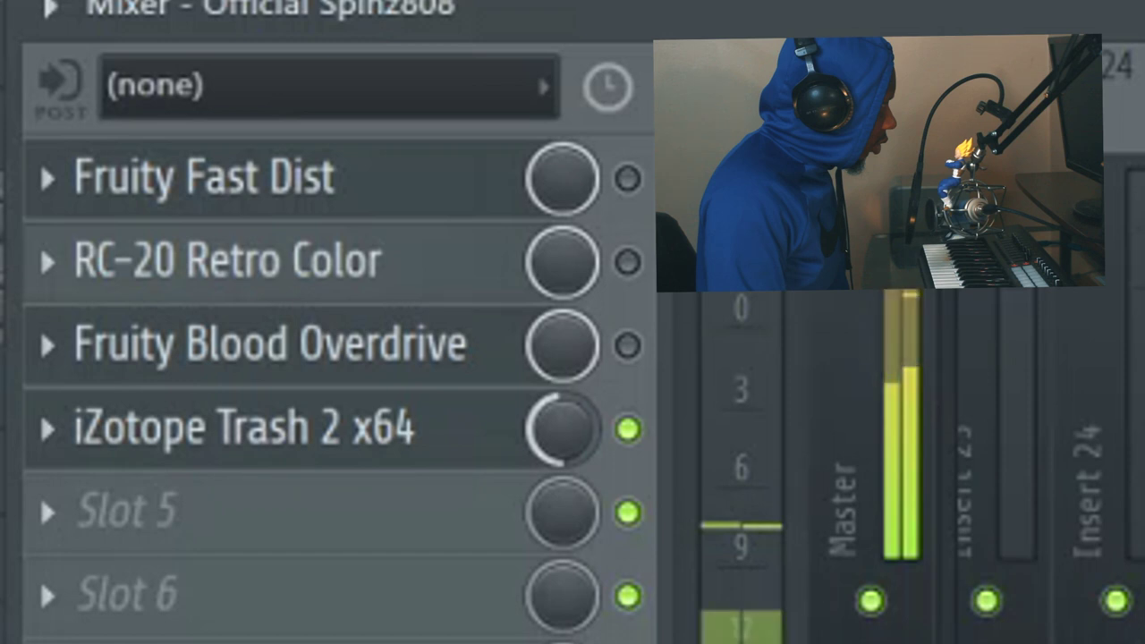
pyautogui.click(627, 429)
pyautogui.click(627, 430)
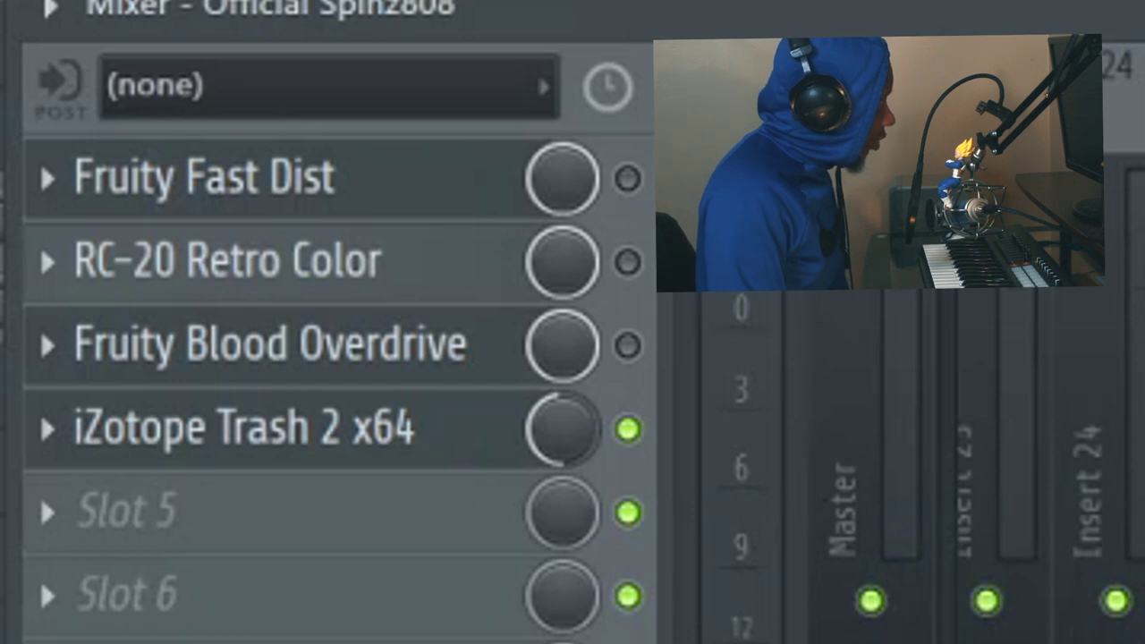
pyautogui.click(636, 444)
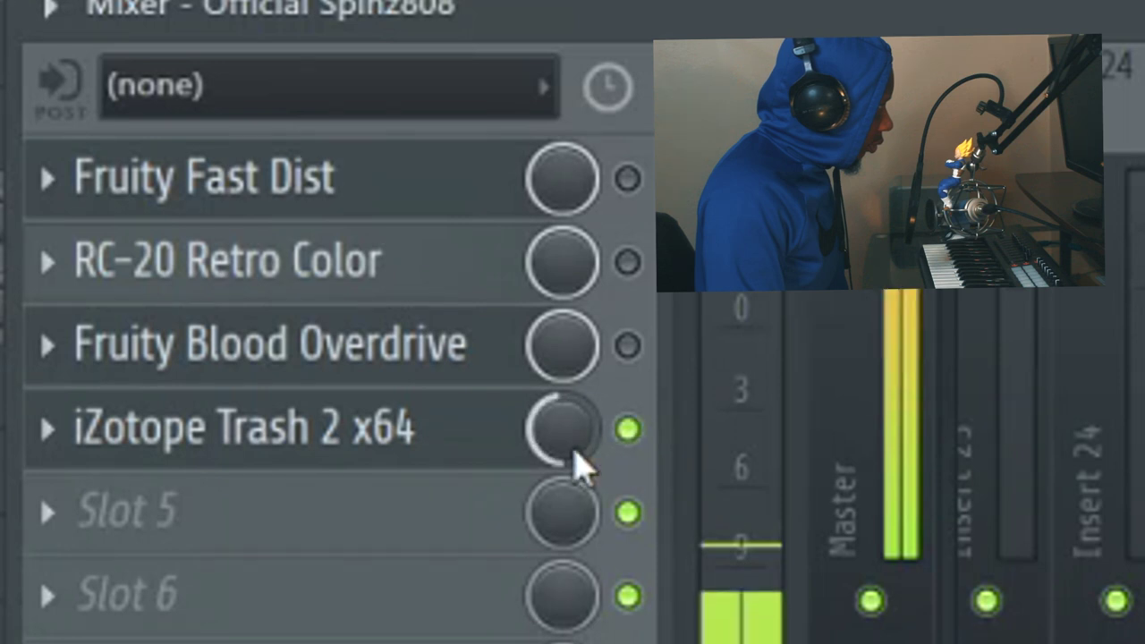
pyautogui.click(632, 443)
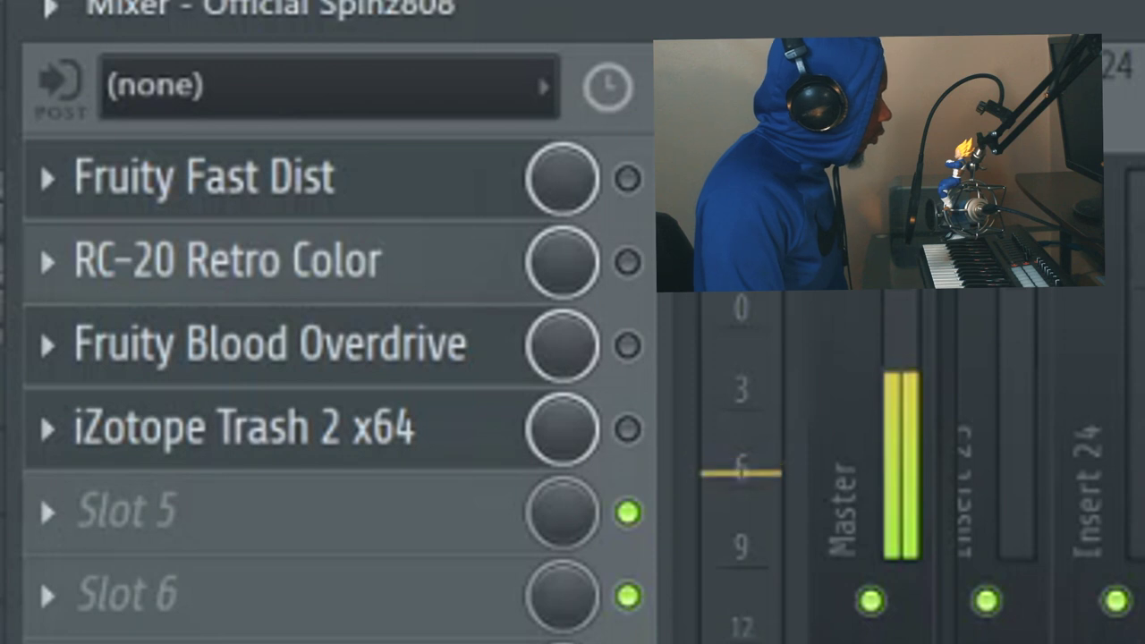